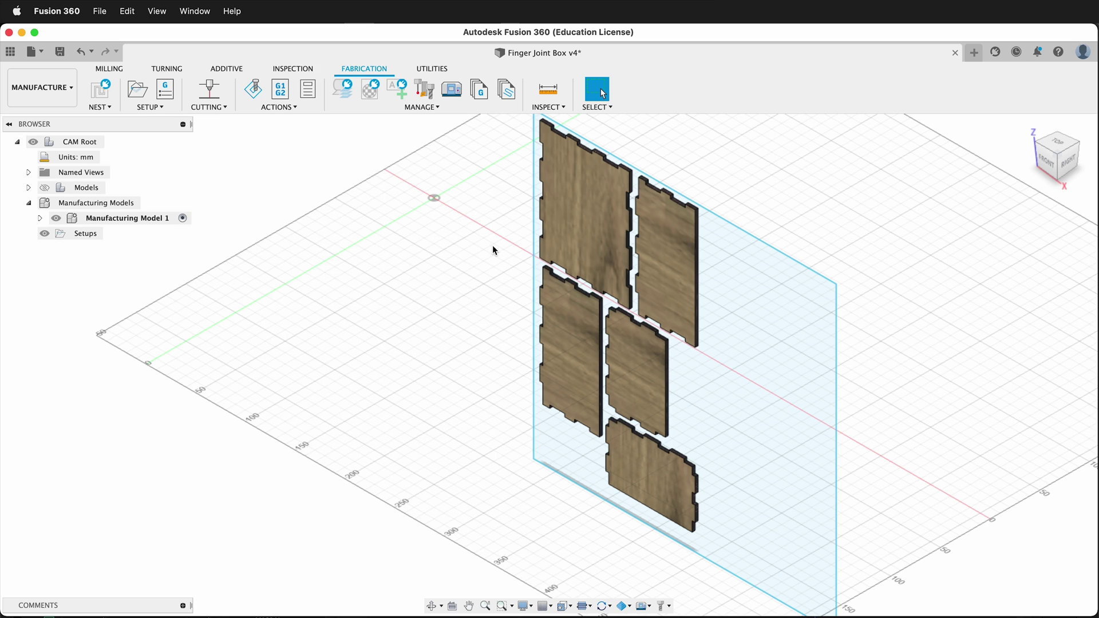
- Start a new cutting setup with the panel bodies (Manufacturing Model 1:3) as its model
middle_click_drag(493, 246, 416, 267)
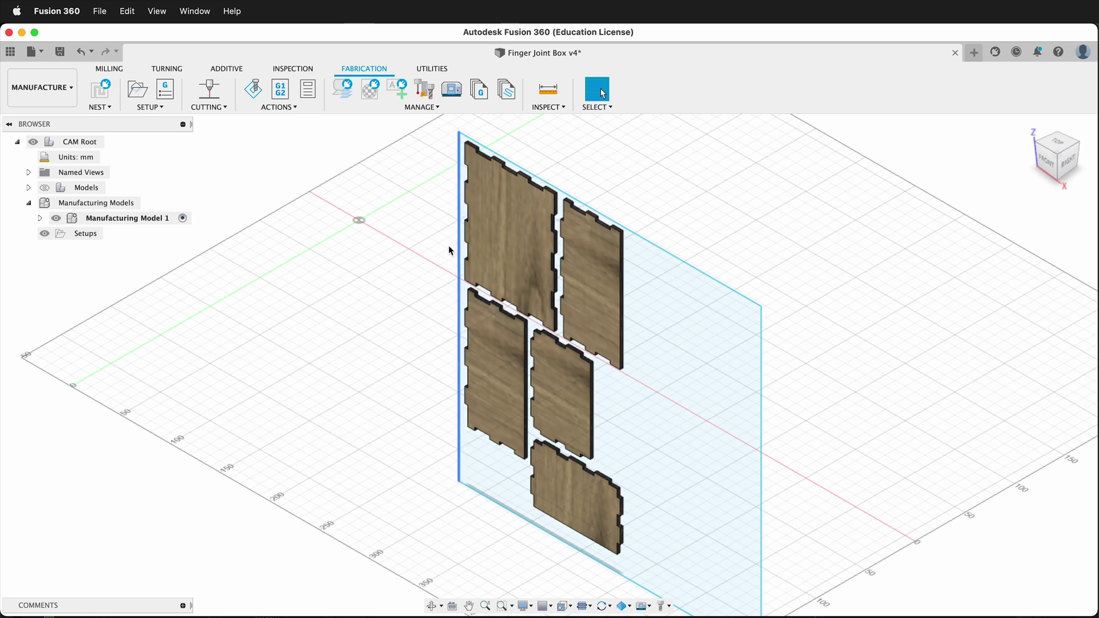
left_click(150, 108)
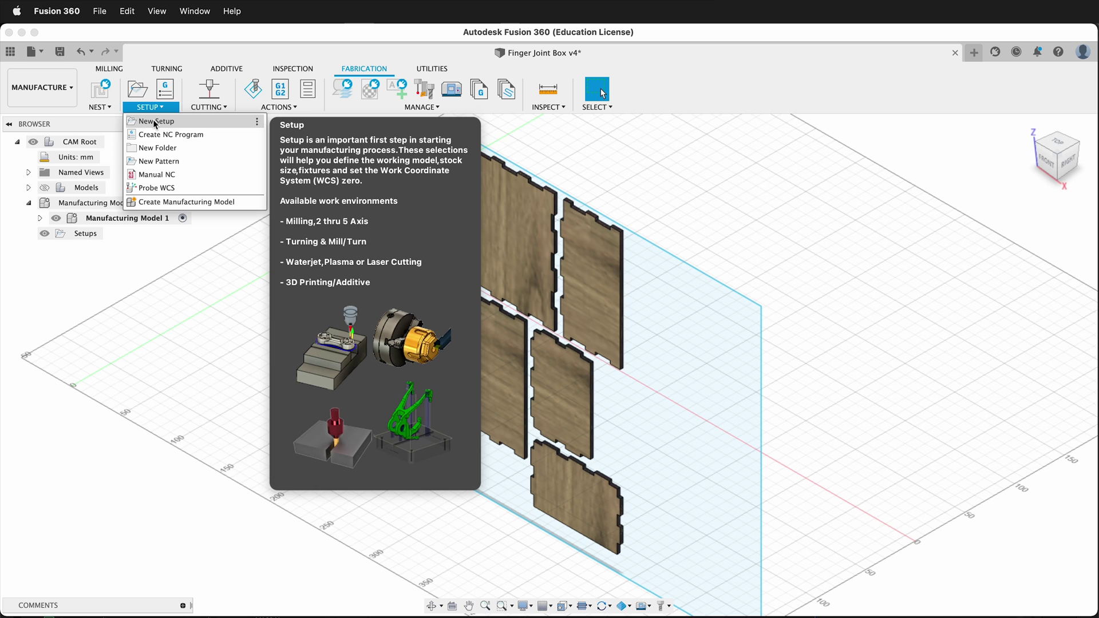
left_click(155, 122)
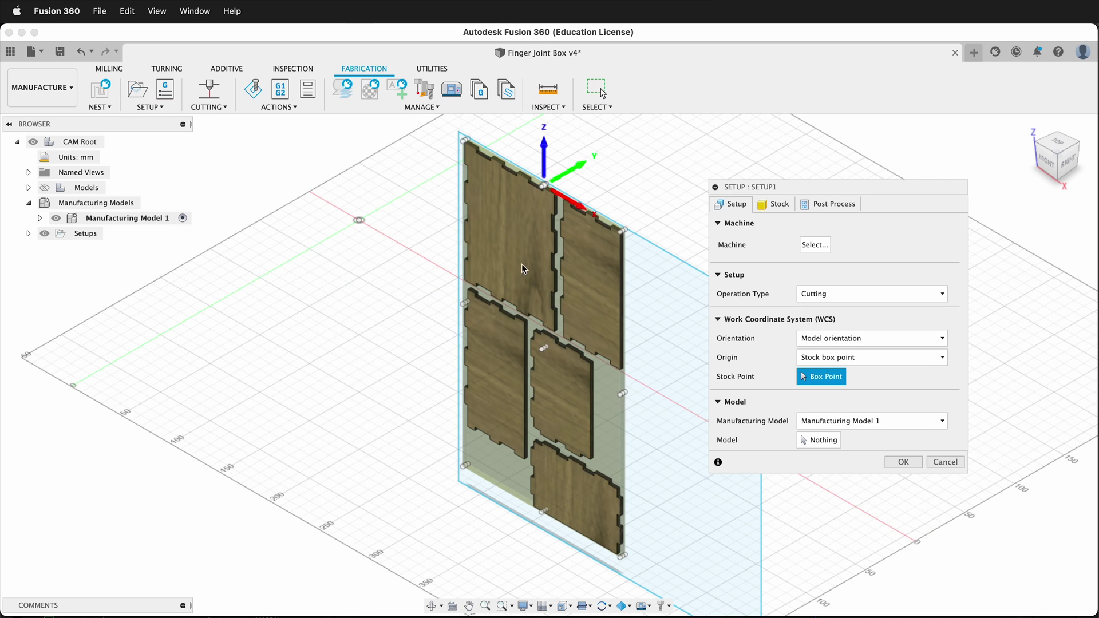
scroll(572, 125, "up", 5)
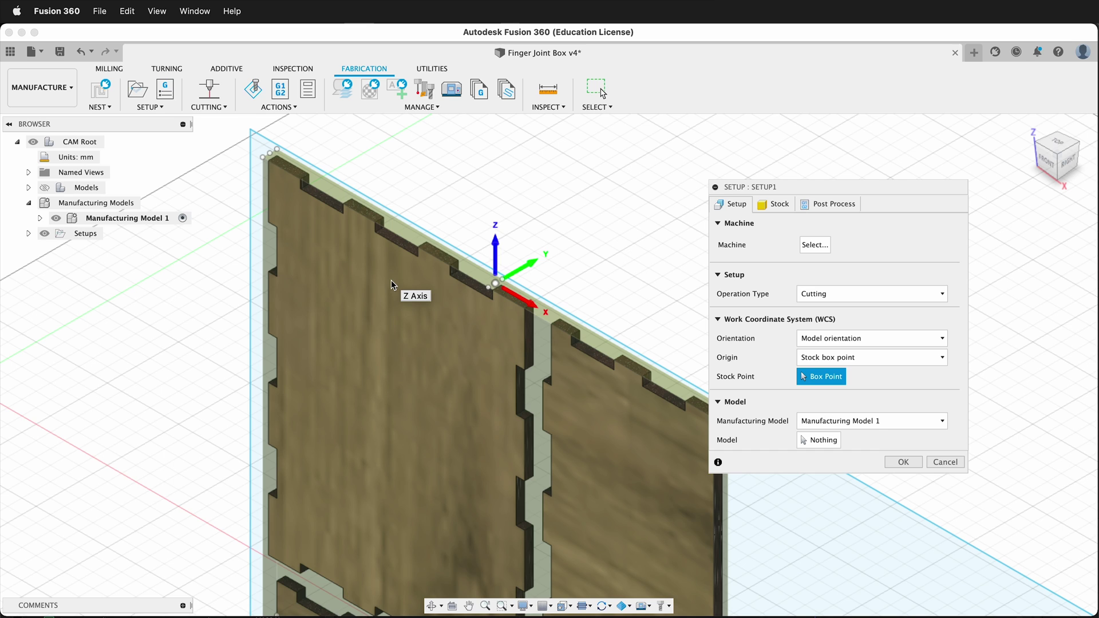
scroll(454, 263, "down", 5)
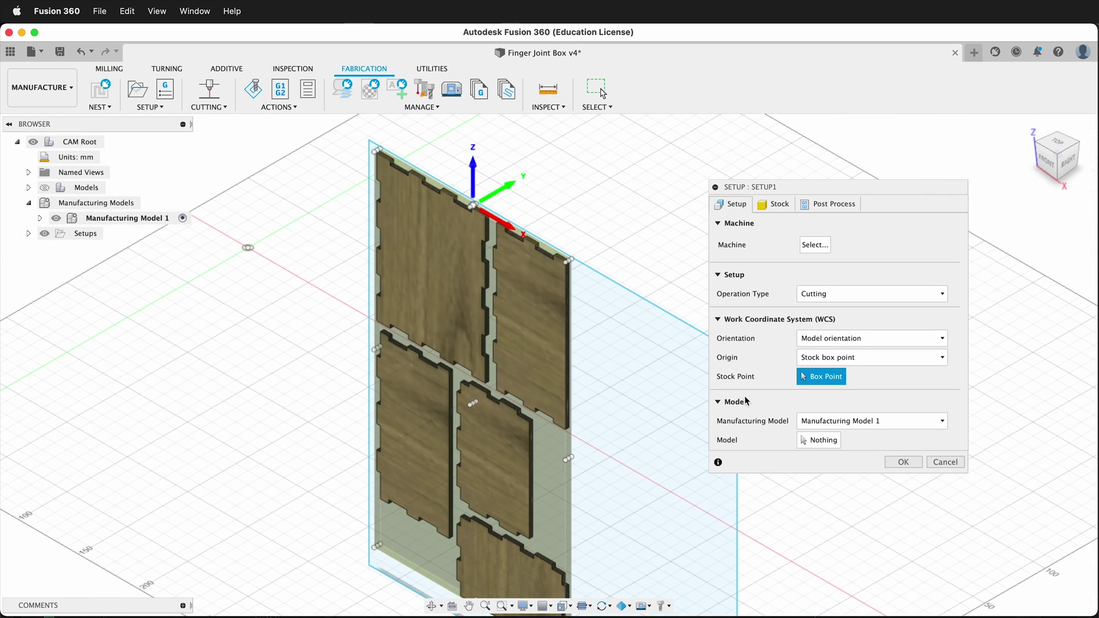
left_click(810, 441)
left_click(418, 306)
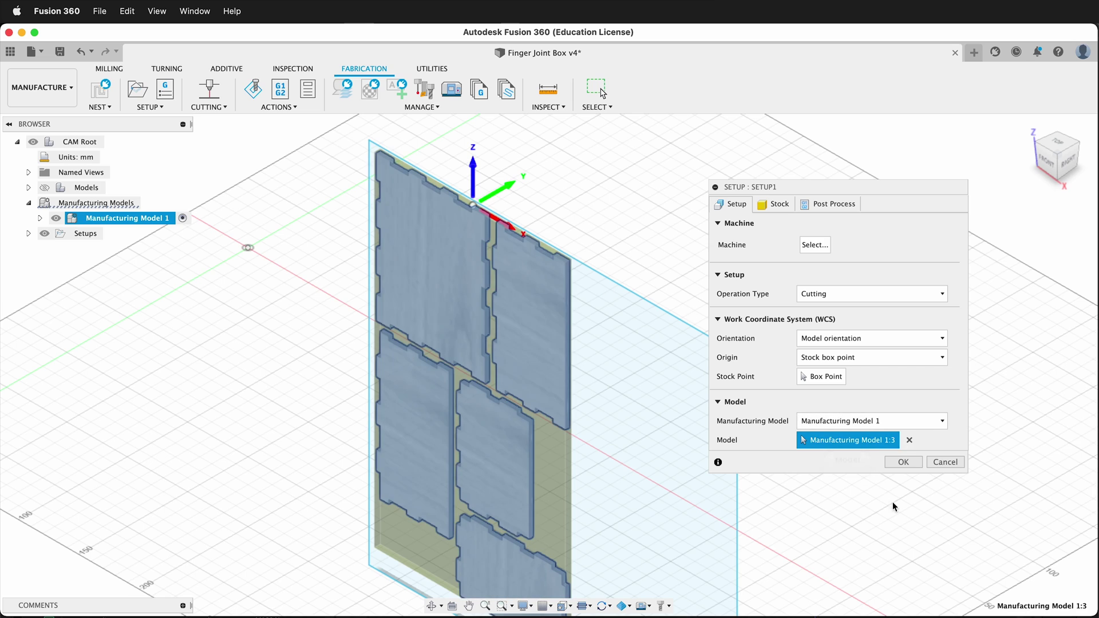
- Try orienting the WCS from a panel face for Z and a panel edge for X, testing axis flips
left_click(835, 340)
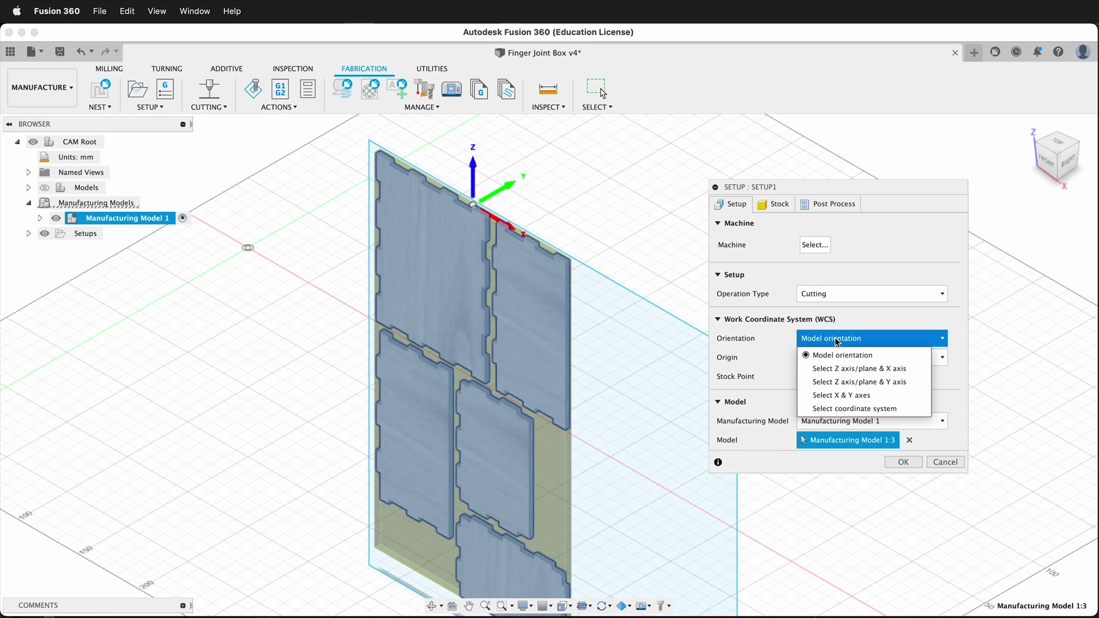
left_click(850, 369)
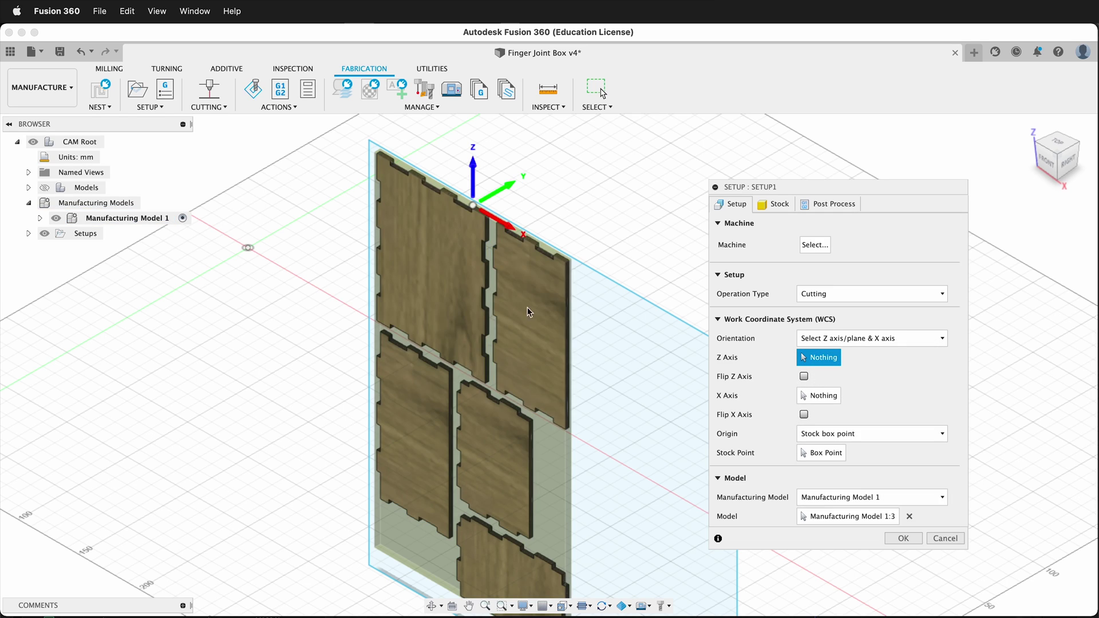
left_click(395, 252)
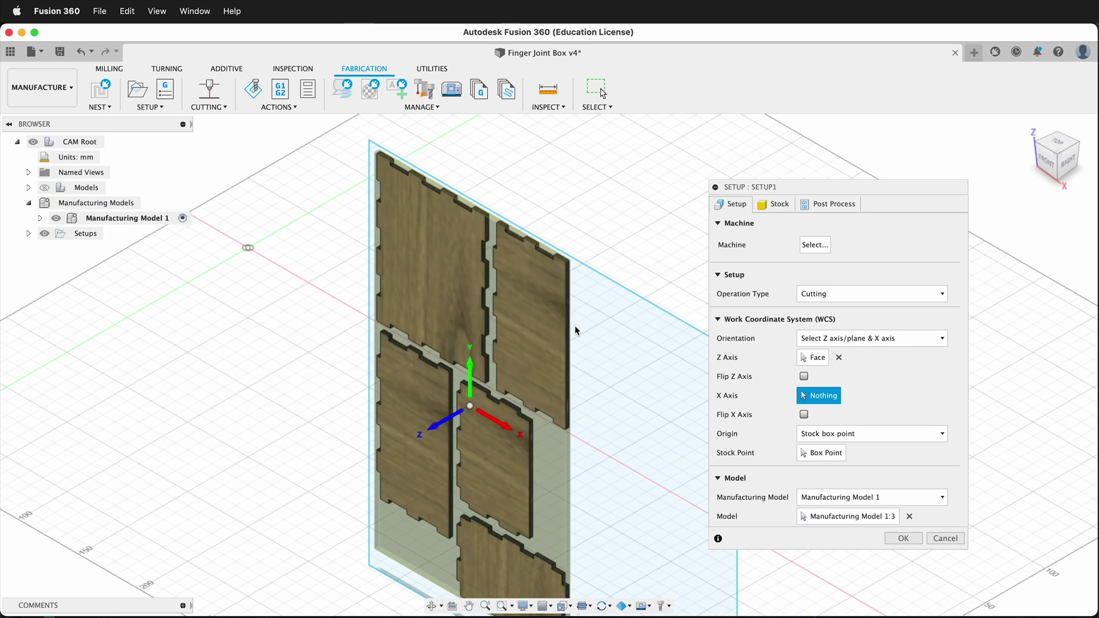
left_click(566, 303)
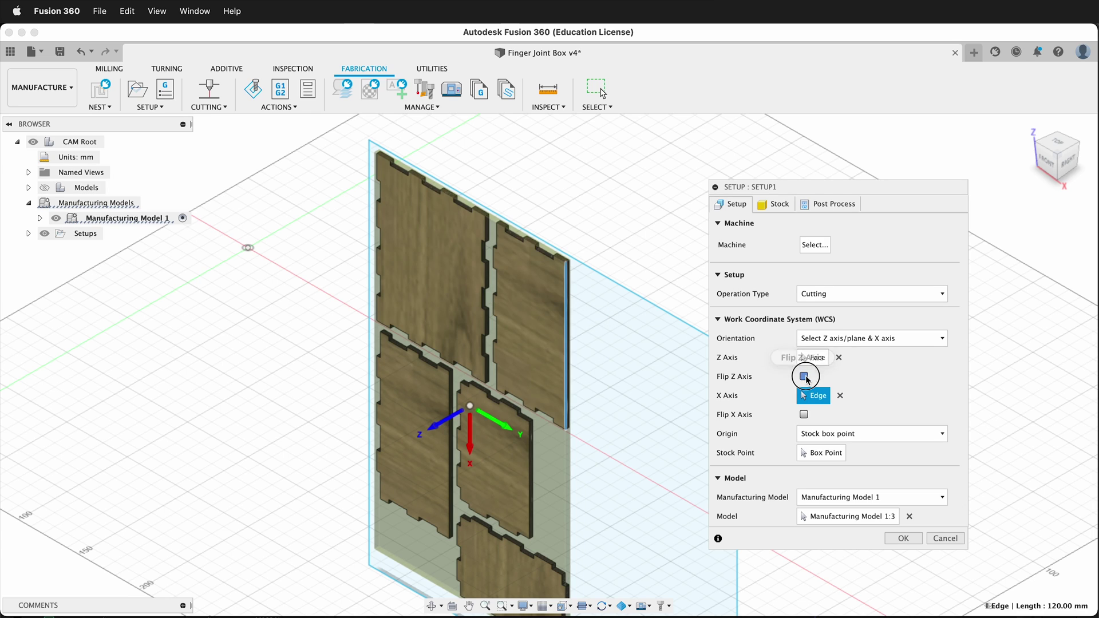
left_click(804, 376)
left_click(804, 377)
left_click(803, 414)
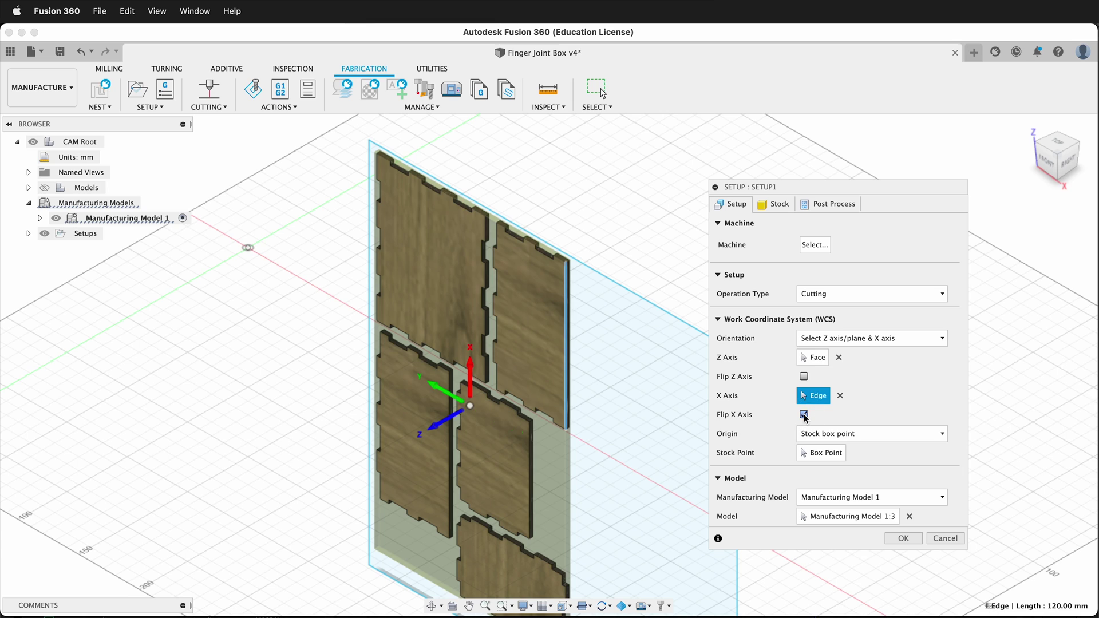
left_click(804, 414)
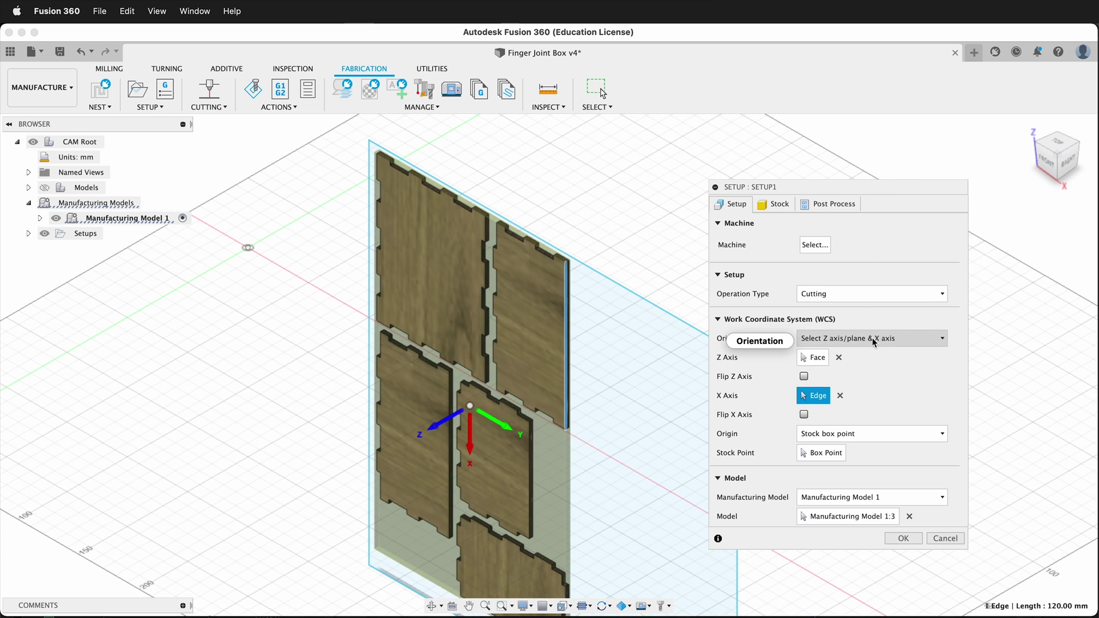
- Switch to Z axis/plane & Y axis: panel face for Z, short edge for Y, Y flipped
left_click(871, 338)
left_click(868, 381)
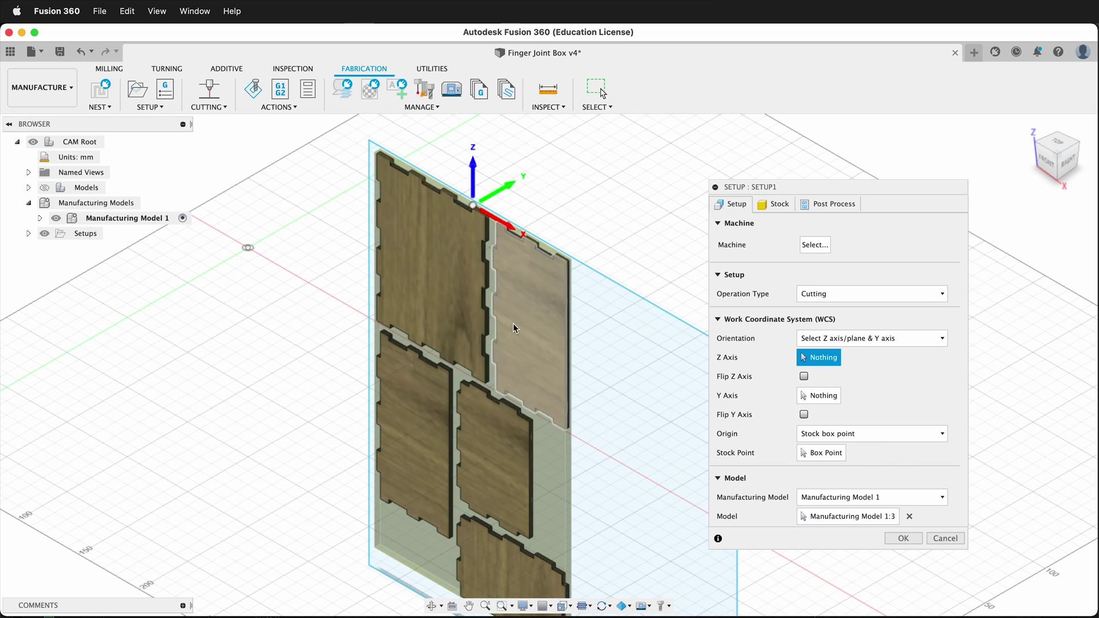
left_click(445, 313)
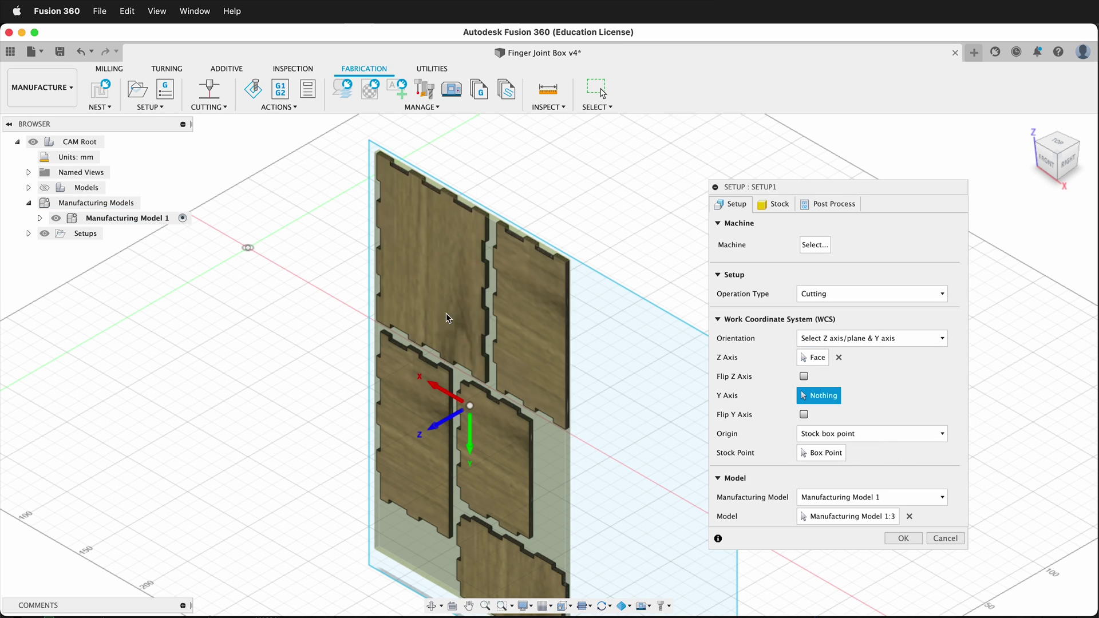
left_click(527, 417)
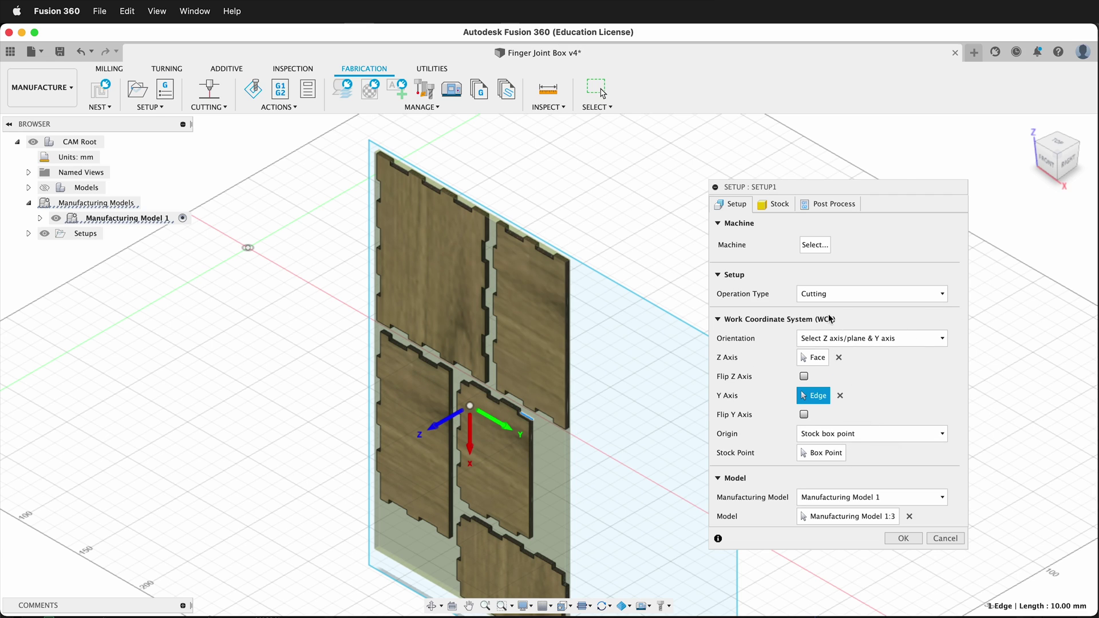
left_click(803, 413)
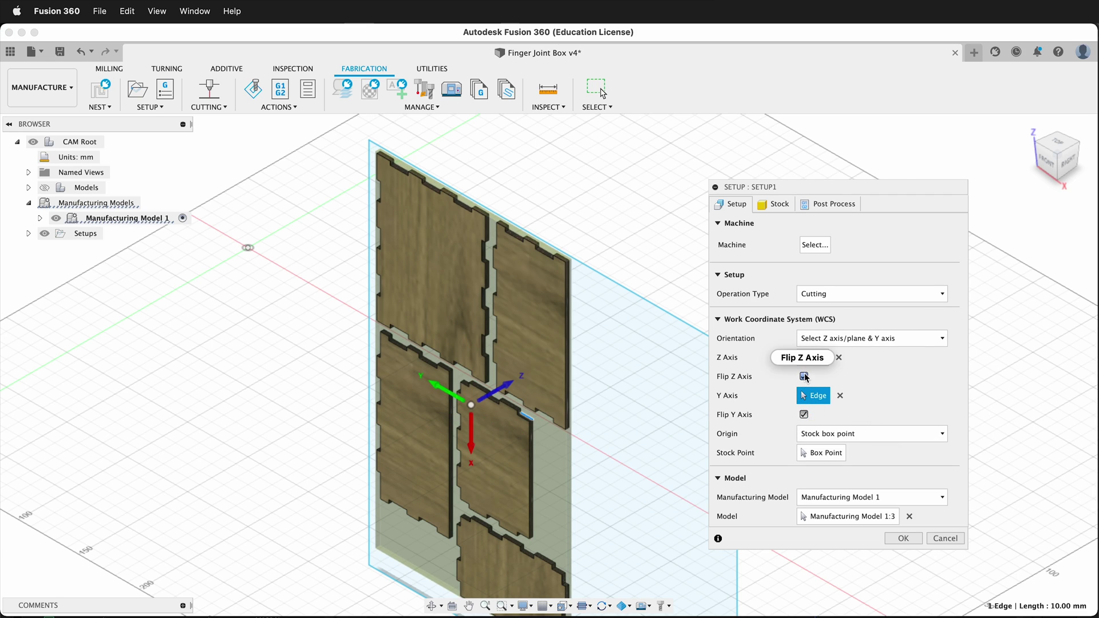
- Try X & Y axes with a short vertical edge, then use a coordinate system at a panel vertex
left_click(914, 338)
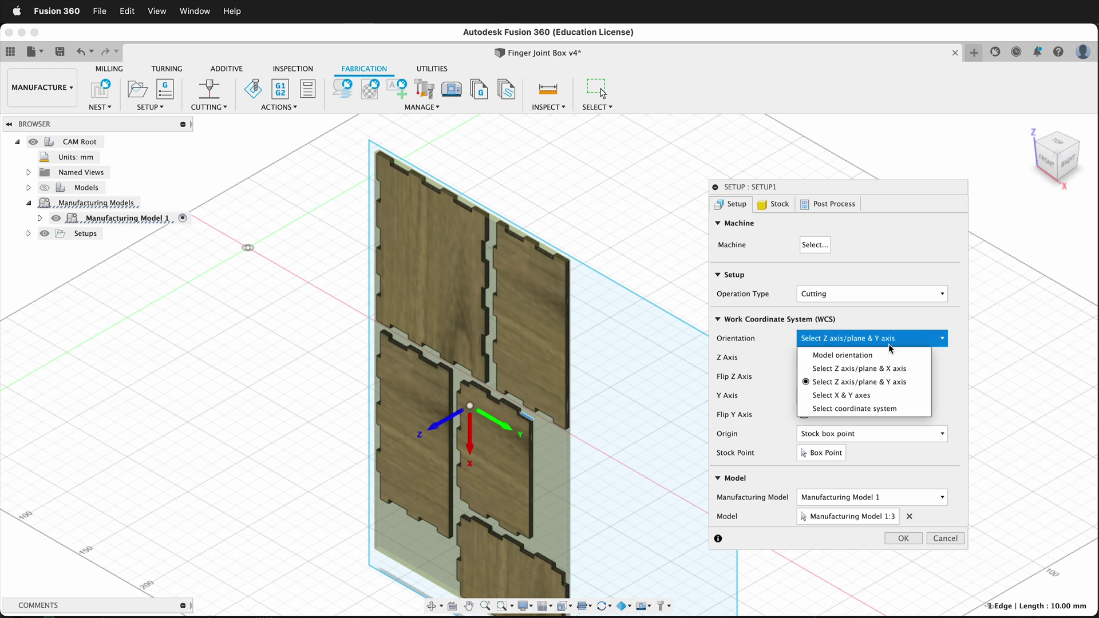
left_click(849, 396)
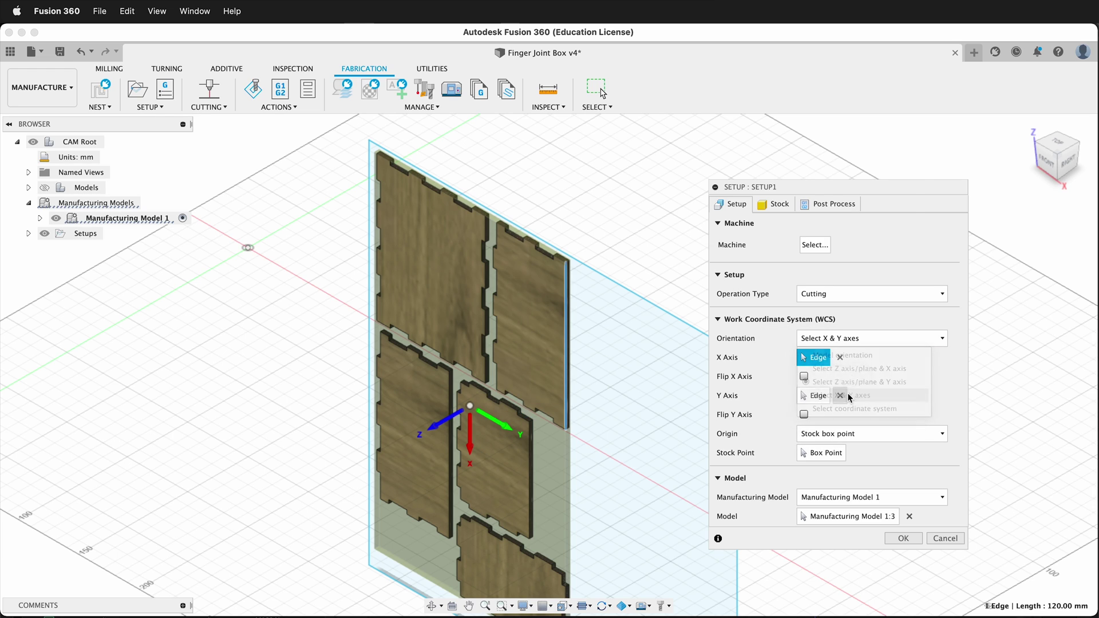
left_click(491, 259)
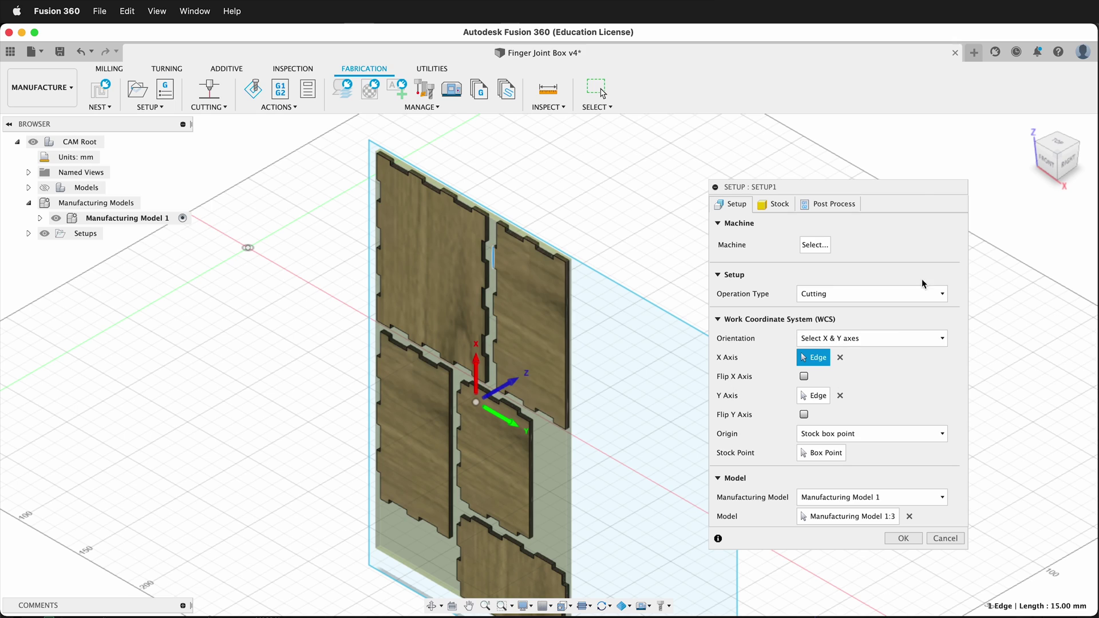
left_click(870, 338)
left_click(834, 407)
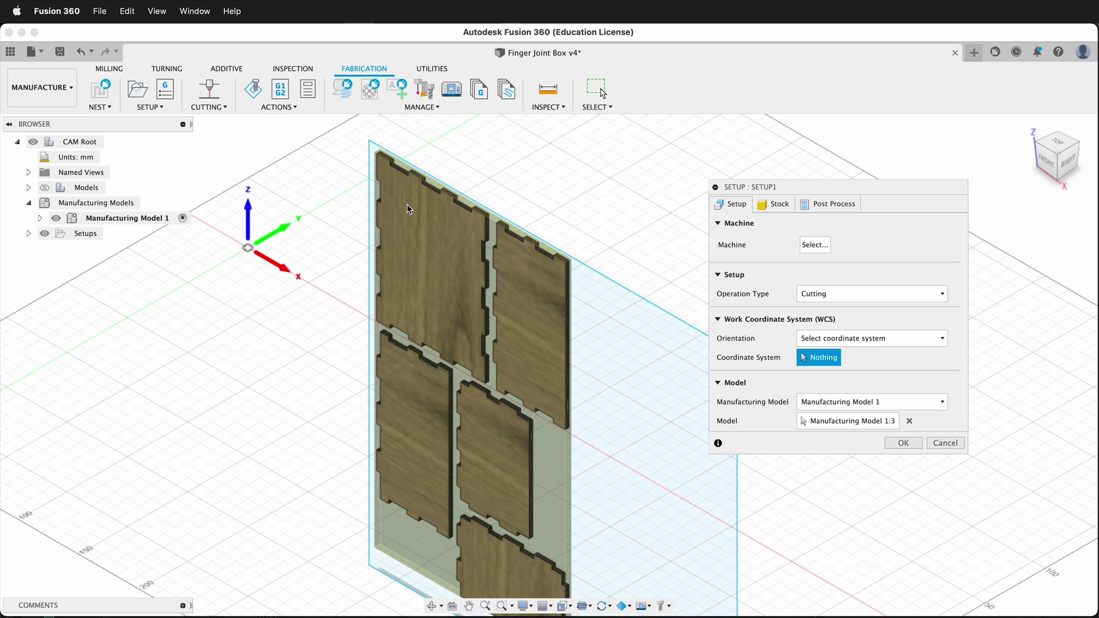
left_click(485, 383)
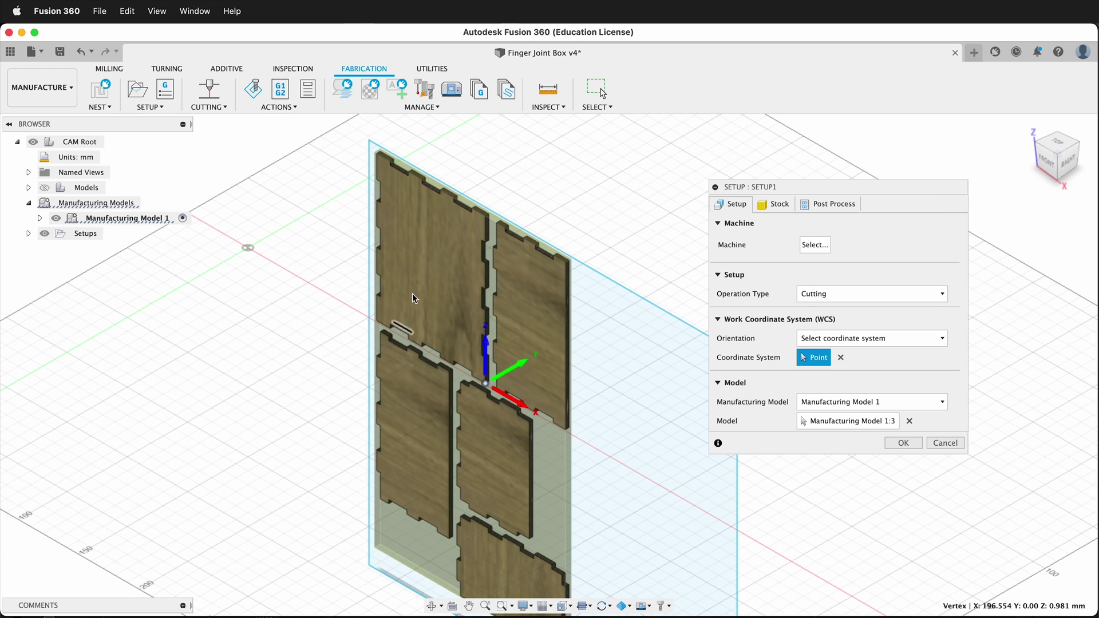
- Orient the WCS from Z plane & X axis, using the top-left panel face for Z
left_click(894, 340)
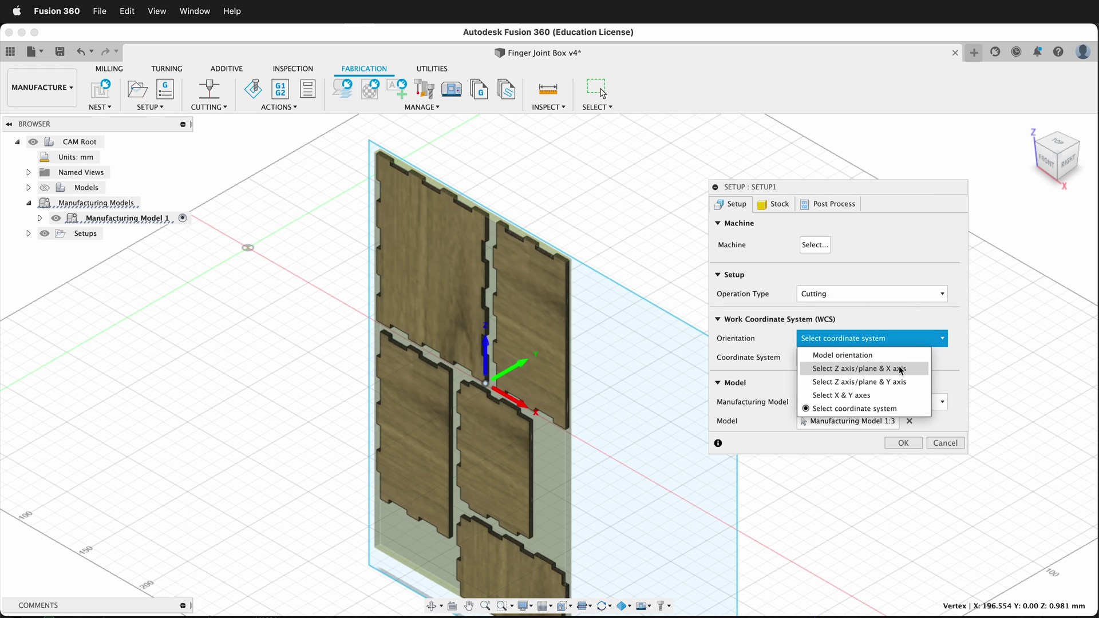
left_click(899, 368)
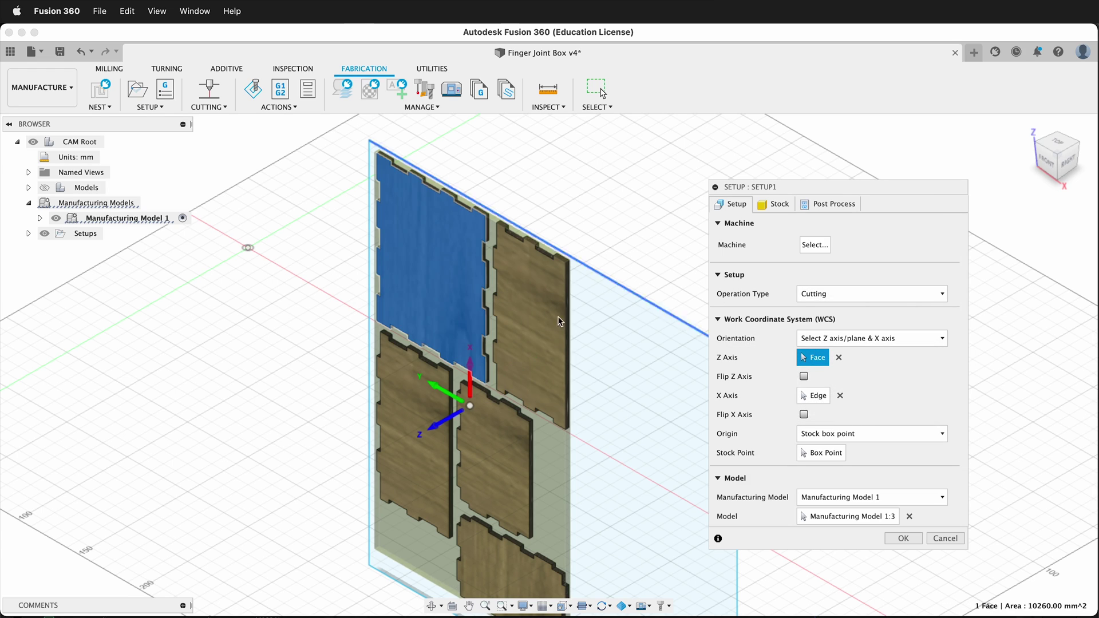
left_click(428, 286)
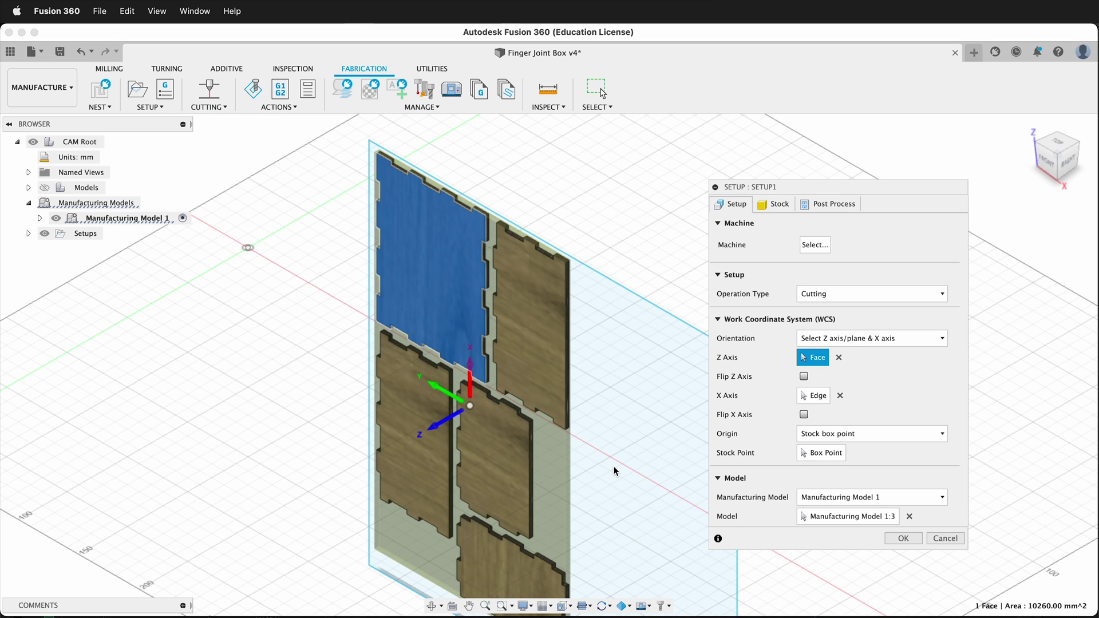
scroll(456, 418, "up", 6)
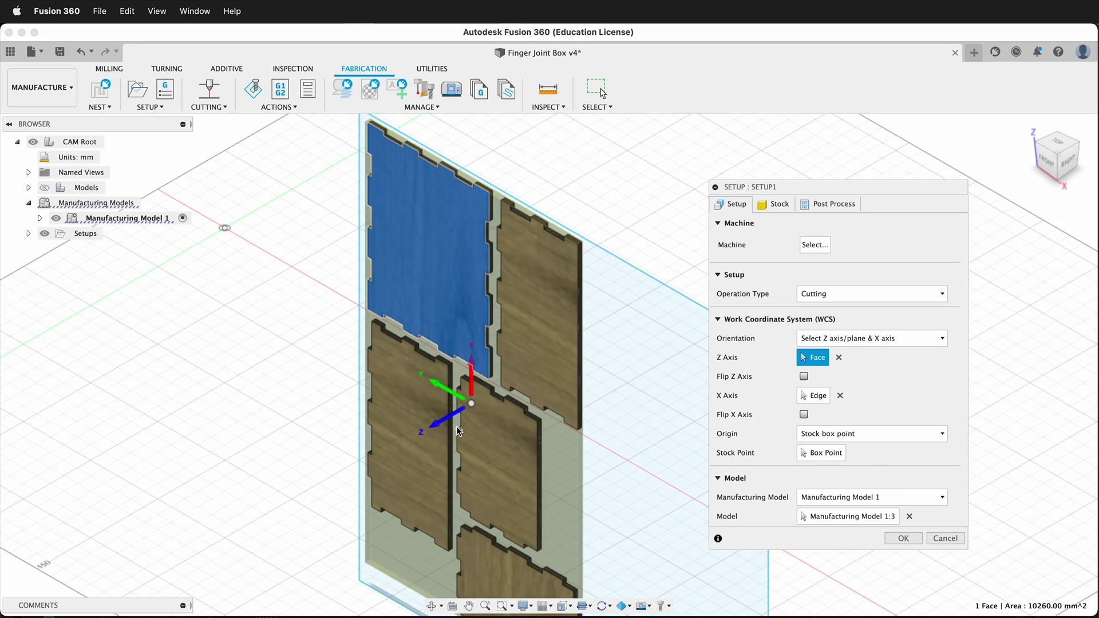
scroll(454, 416, "up", 1)
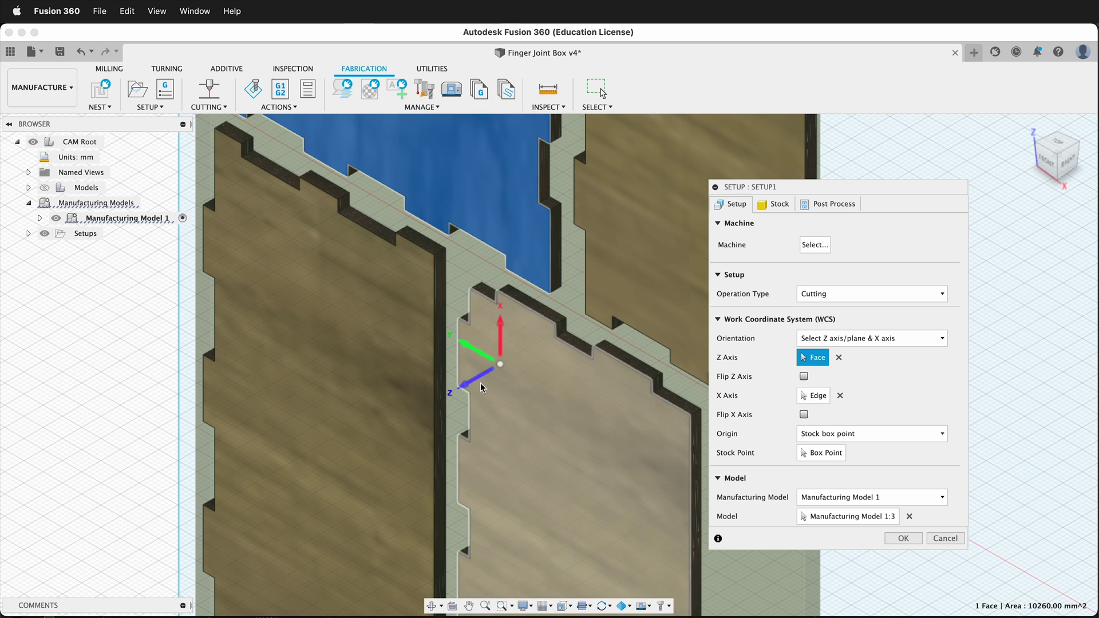
scroll(576, 326, "down", 4)
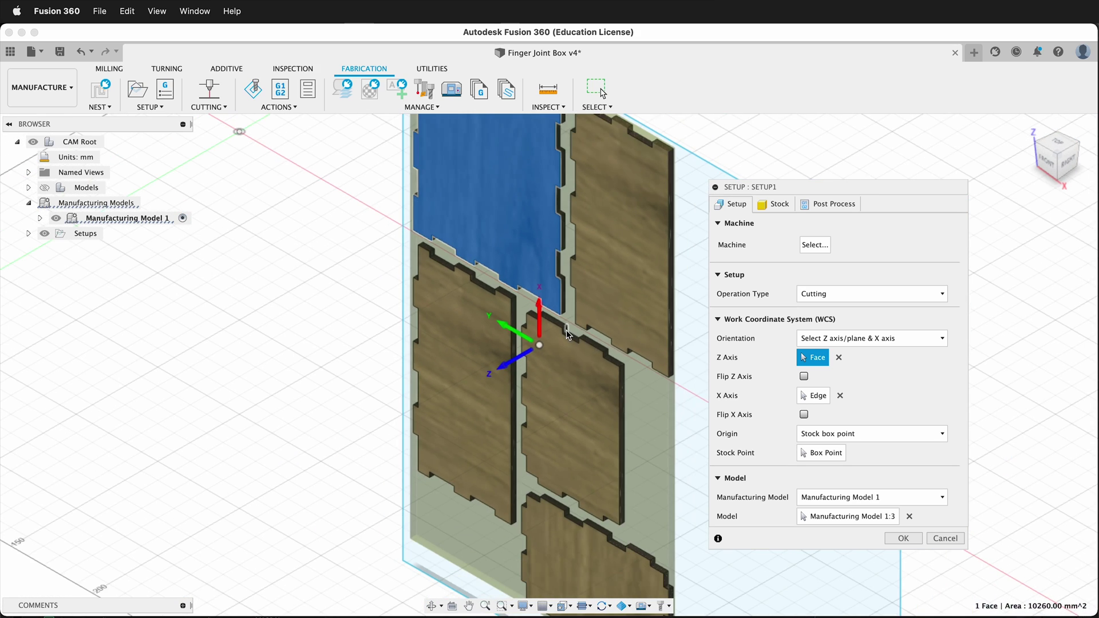
- Set the setup origin to Stock box point at a stock corner
left_click(820, 453)
scroll(645, 280, "down", 4)
scroll(645, 280, "up", 2)
scroll(649, 323, "up", 6)
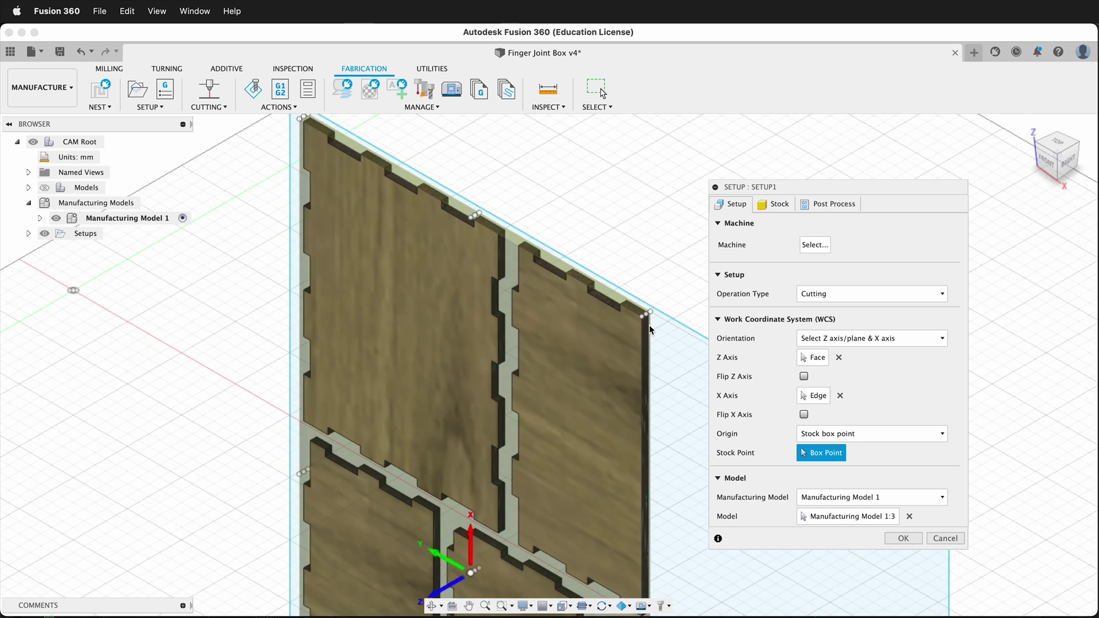
left_click(623, 297)
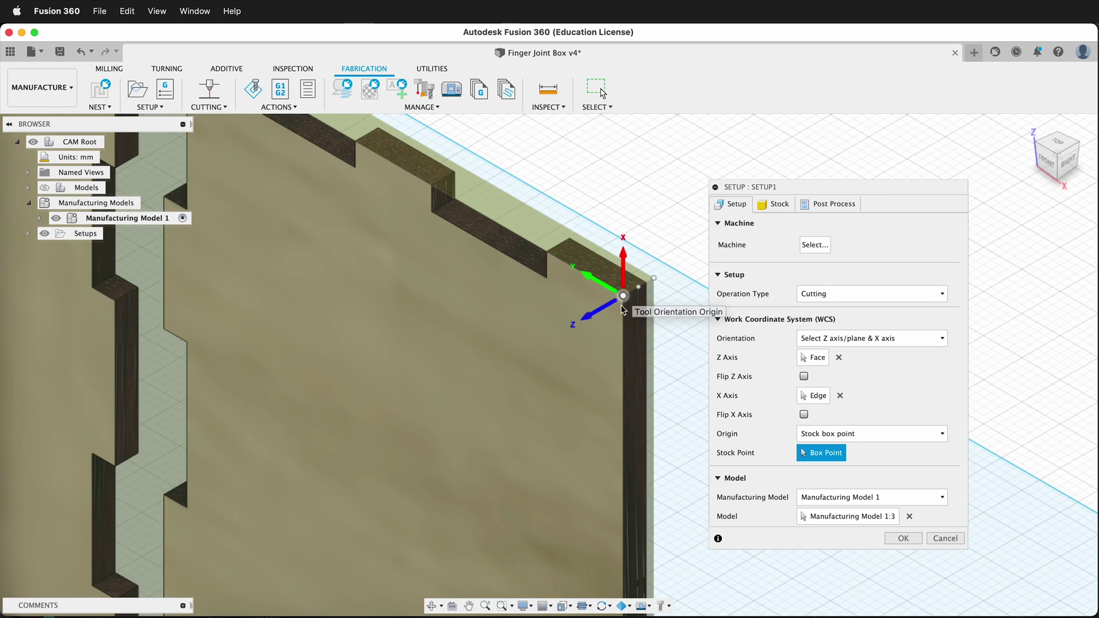
- Move the origin to the stock's lower corner and create Setup1
scroll(623, 315, "down", 2)
scroll(626, 247, "down", 3)
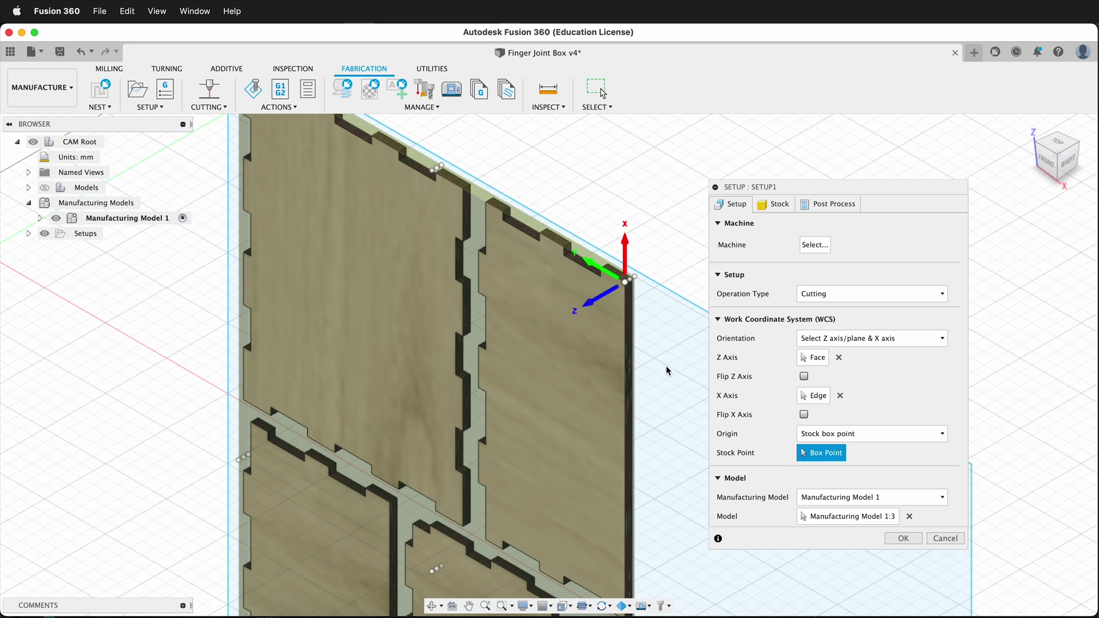
scroll(655, 217, "down", 5)
scroll(647, 452, "up", 6)
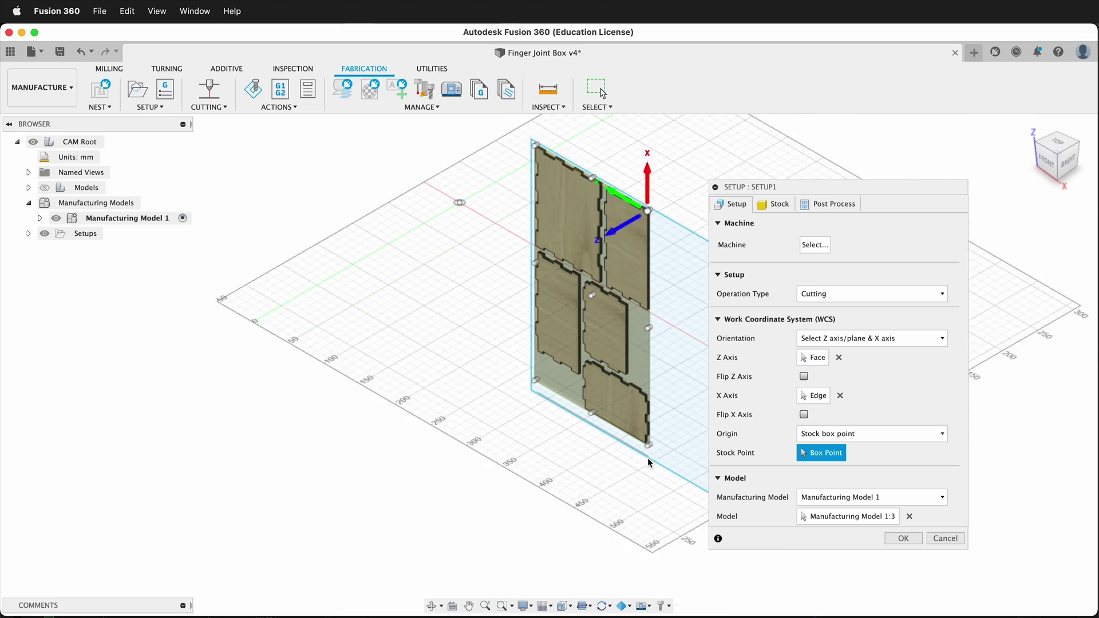
scroll(648, 435, "up", 4)
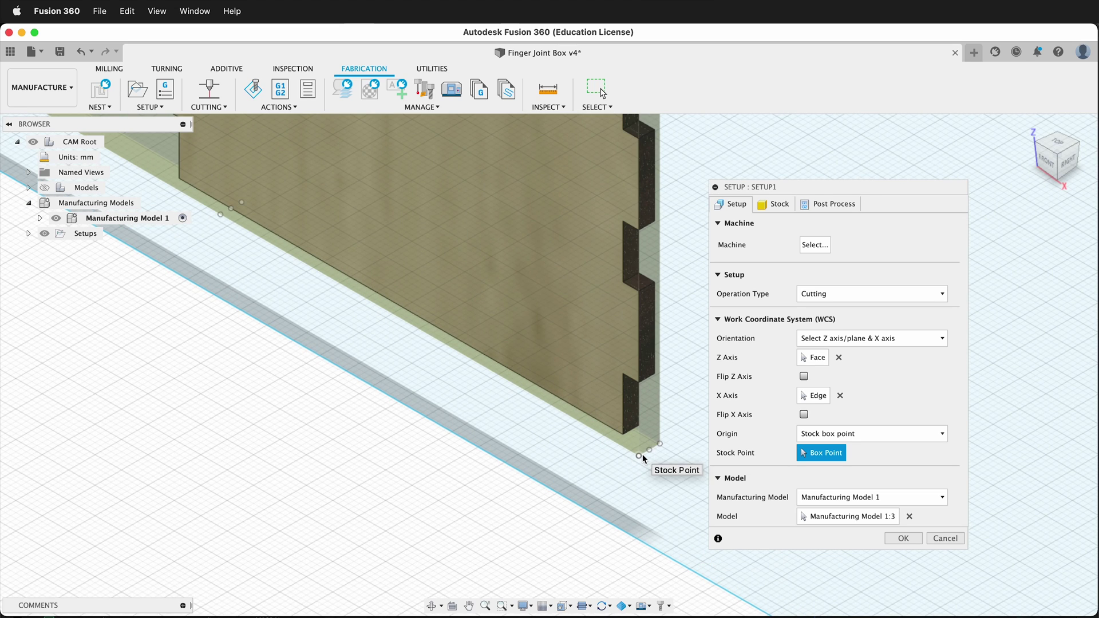
left_click(640, 453)
scroll(640, 453, "up", 2)
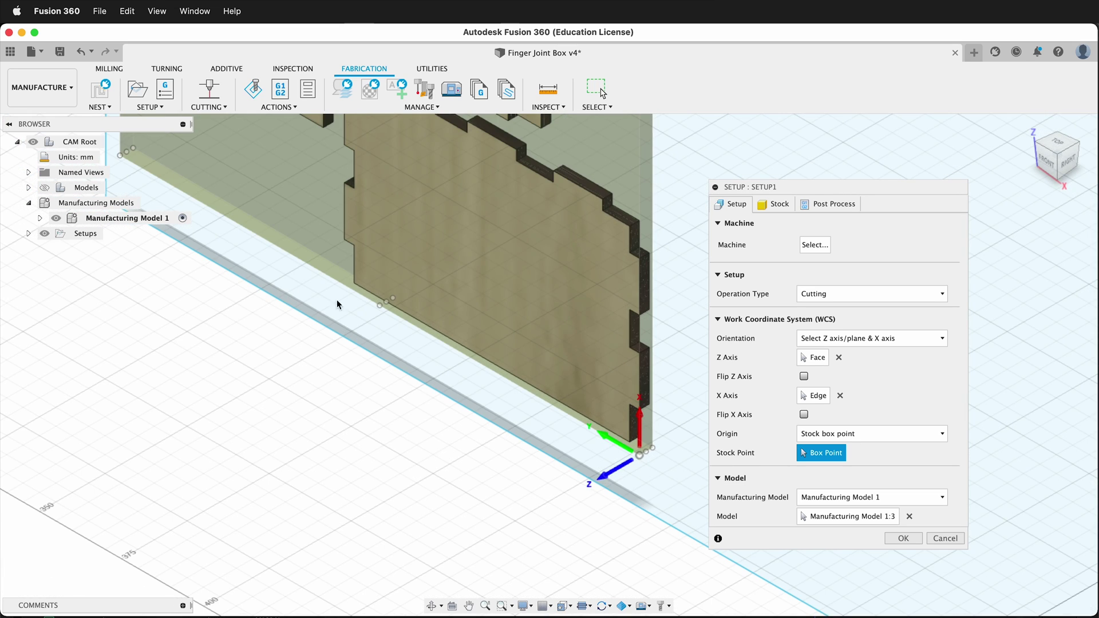
scroll(666, 352, "down", 6)
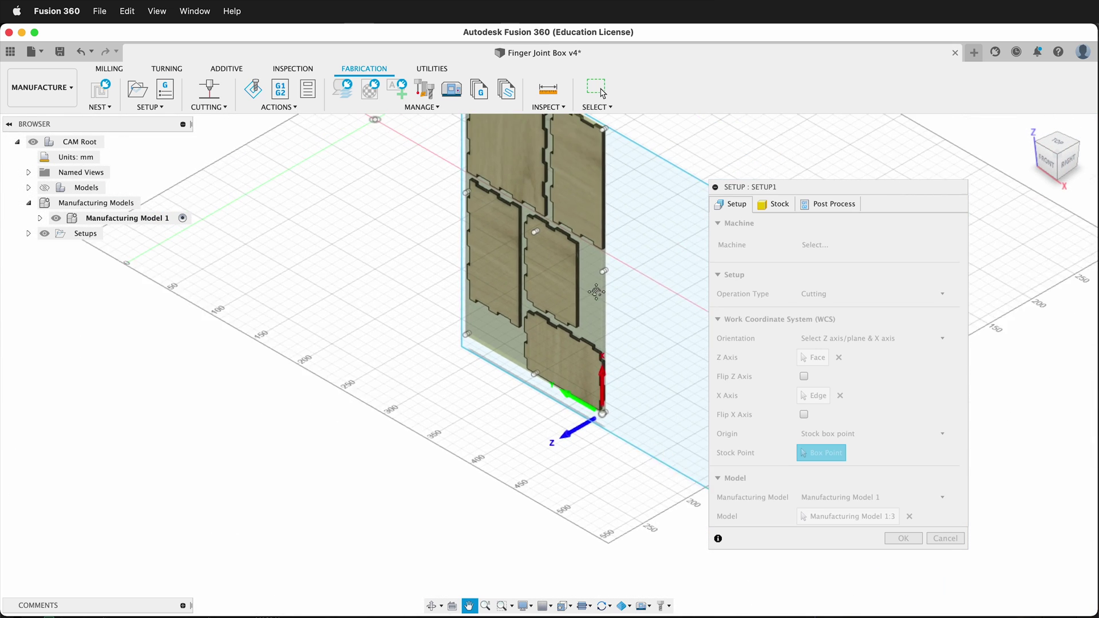
scroll(520, 343, "up", 3)
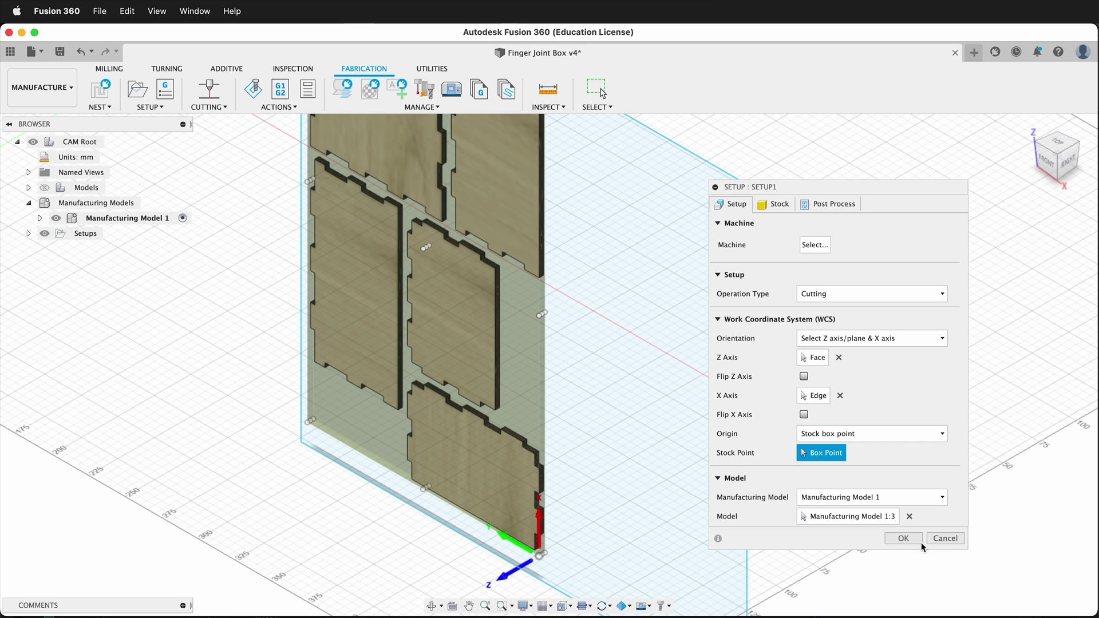
left_click(903, 538)
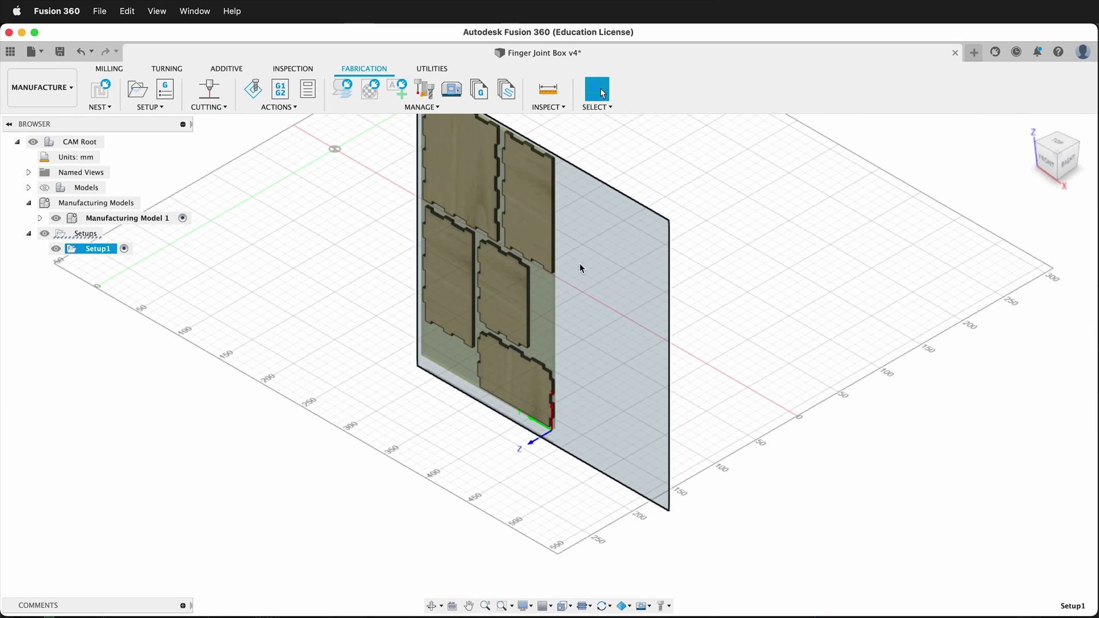
- Start a 2D Profile using the Case Laser Cutter from the cloud tool library
left_click(223, 107)
left_click(224, 122)
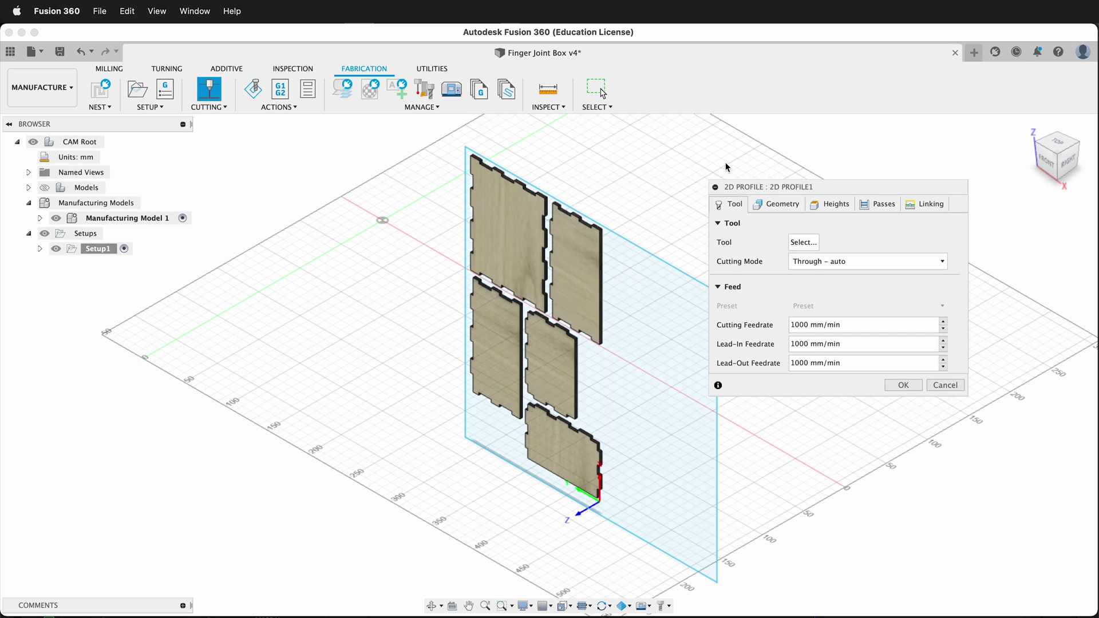
left_click(808, 242)
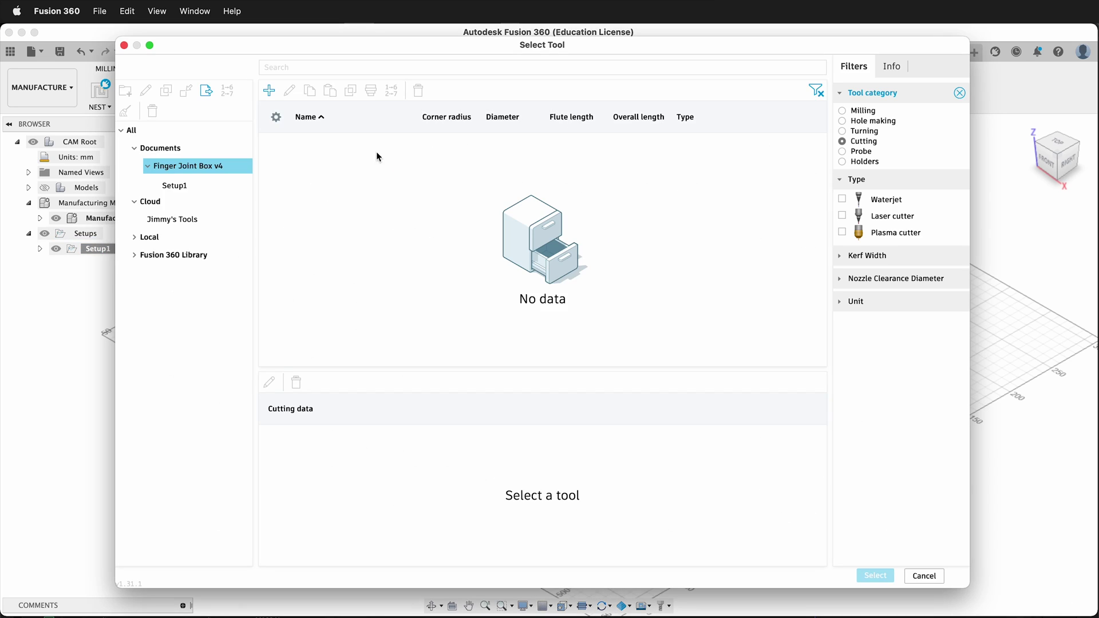
left_click(171, 219)
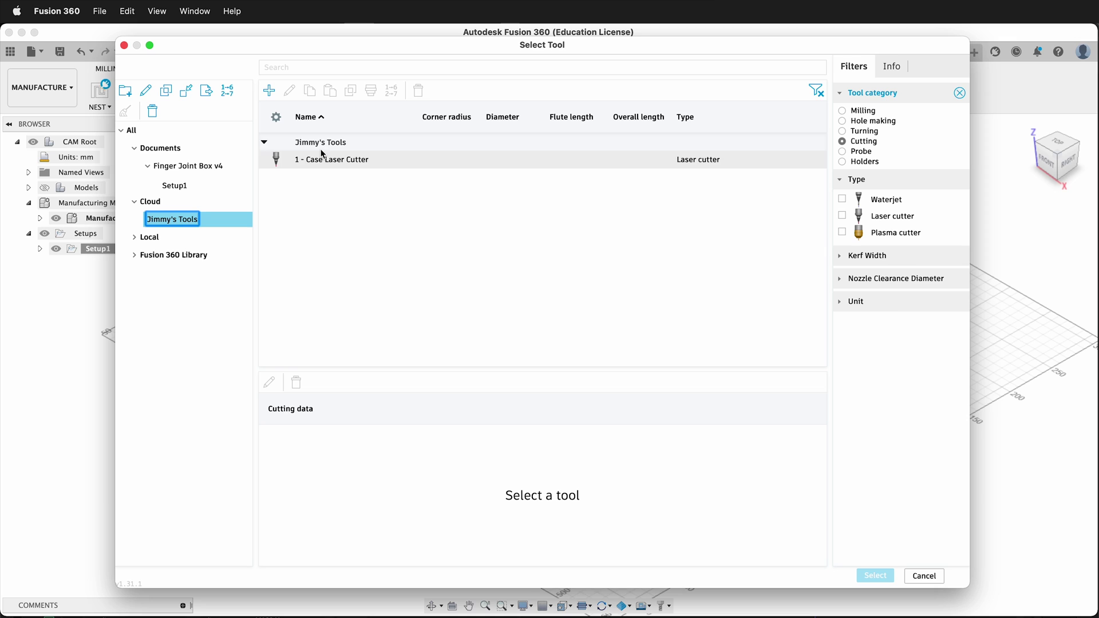
left_click(322, 163)
left_click(875, 575)
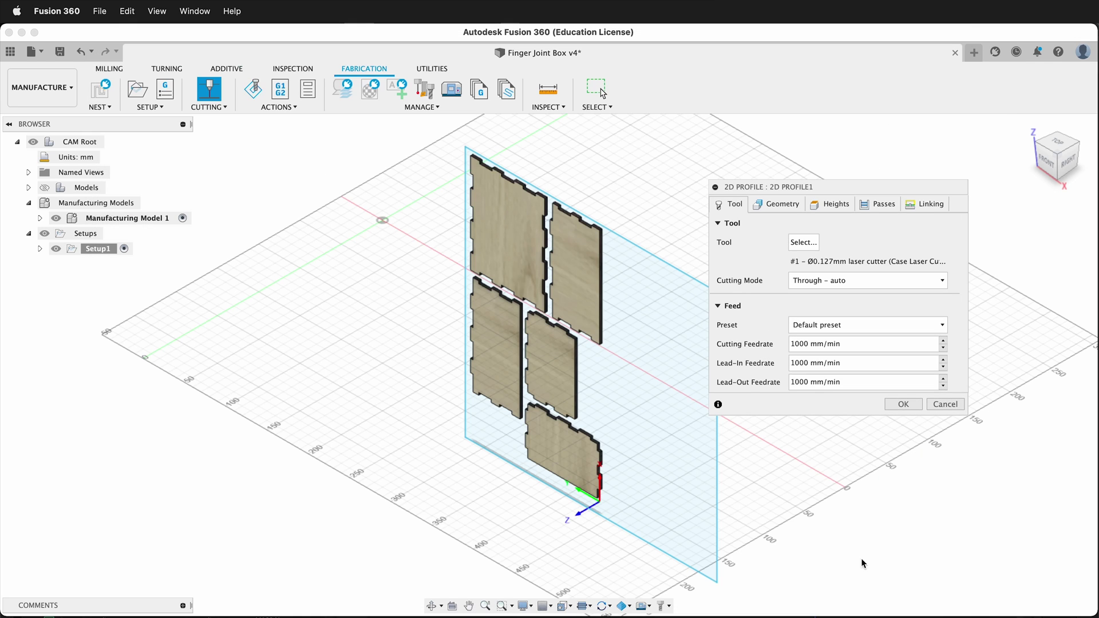
- Select all five panel faces as the profile's contour geometry
left_click(773, 204)
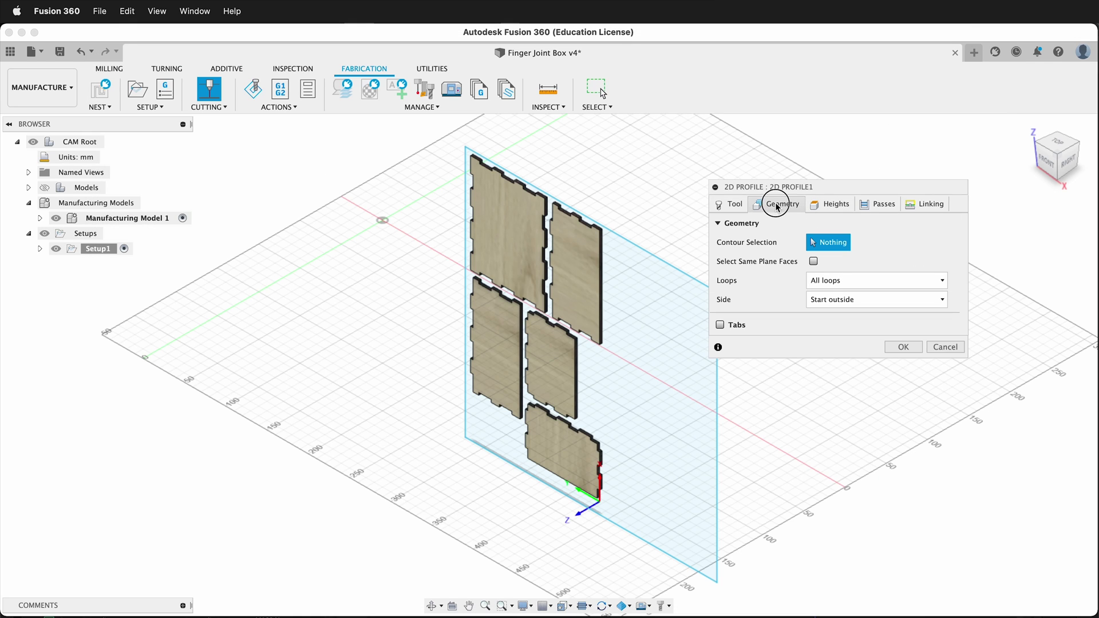
left_click(501, 262)
left_click(575, 269)
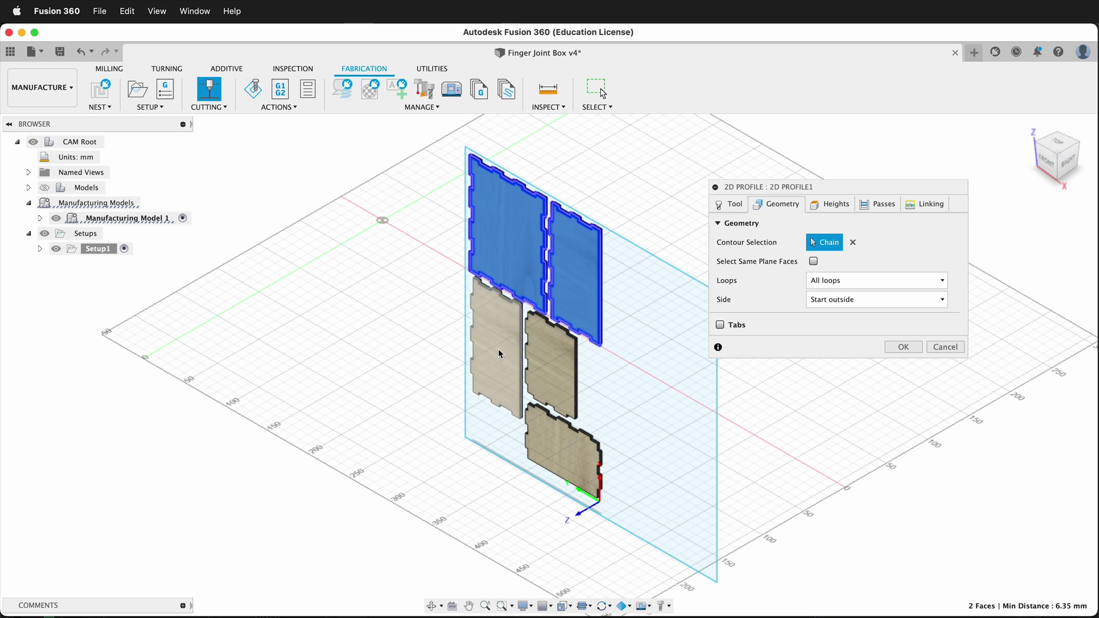
left_click(498, 350)
left_click(530, 356)
left_click(562, 458)
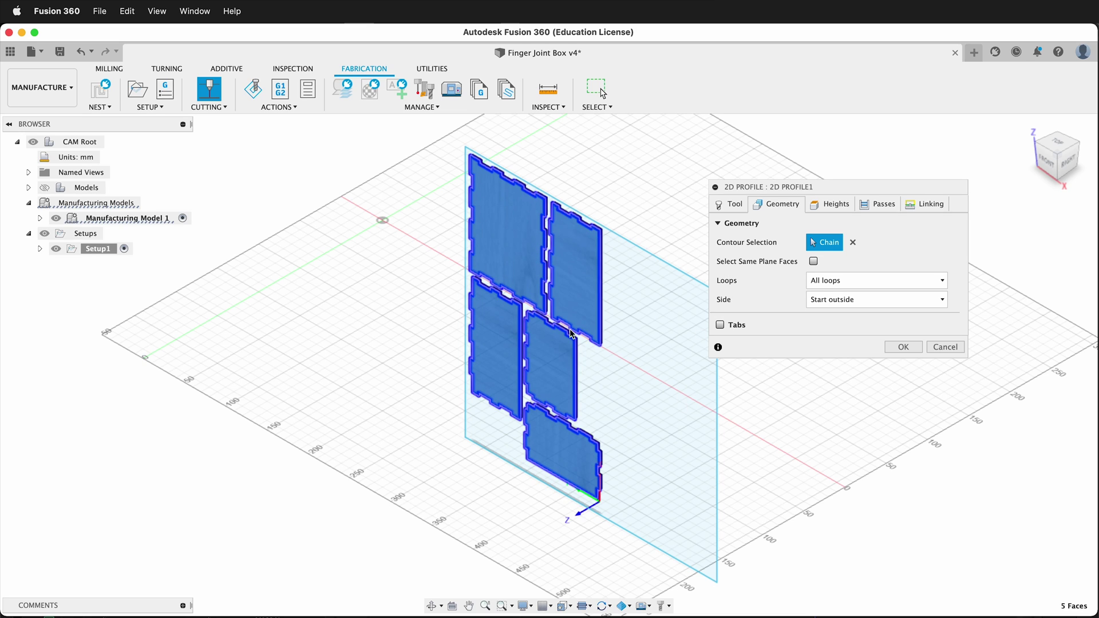
- Generate the 2D Profile laser toolpath
left_click(903, 347)
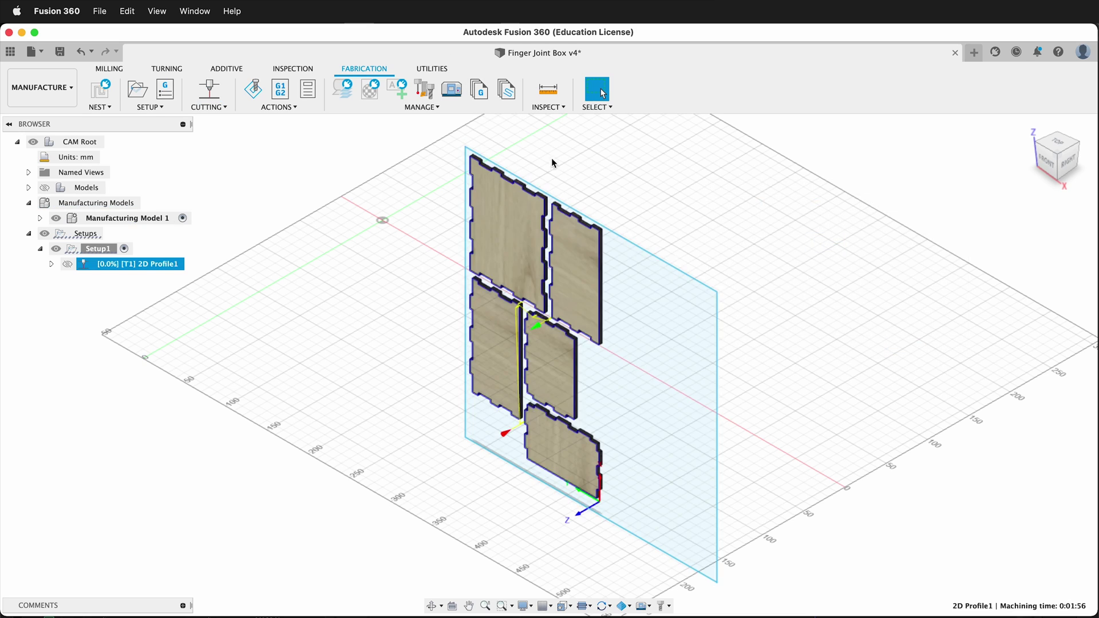
scroll(571, 506, "up", 8)
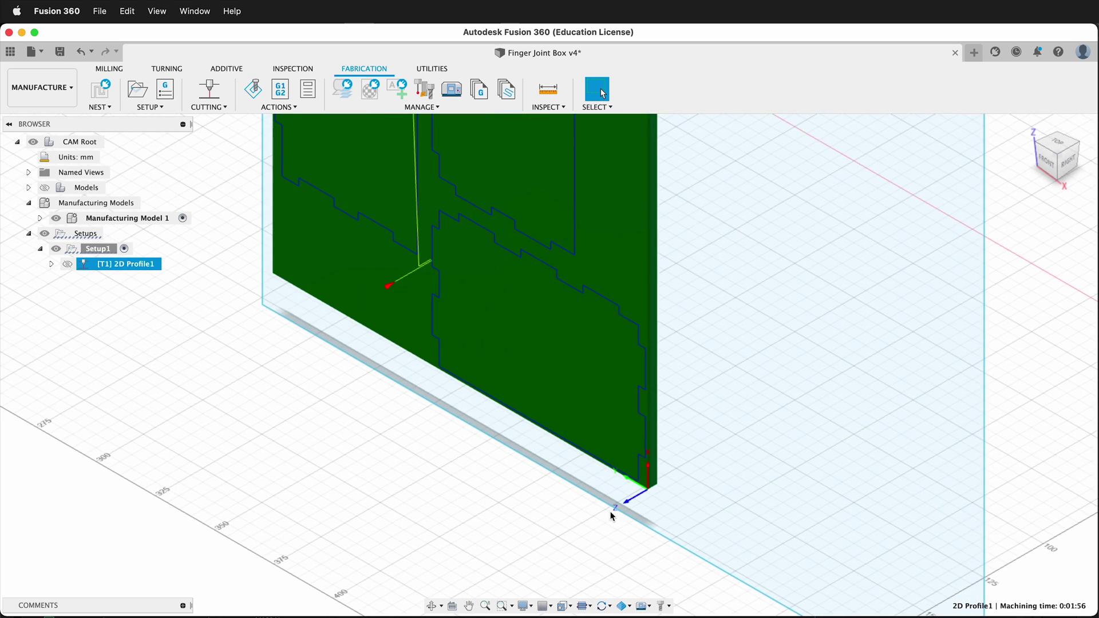
scroll(629, 481, "down", 10)
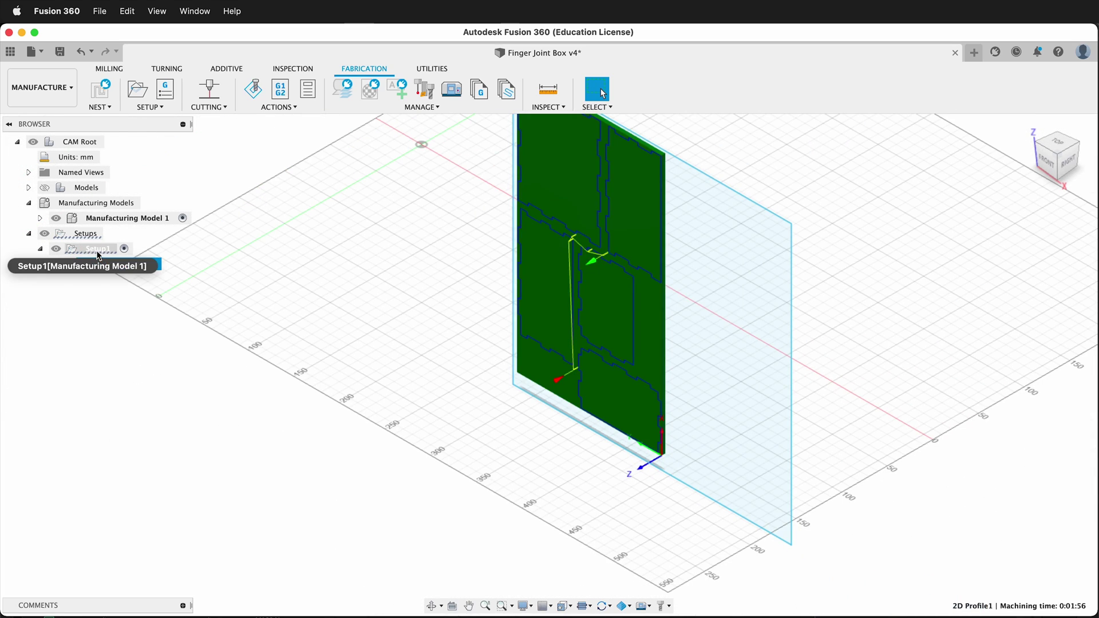
- Edit Setup1 to use Model orientation for its WCS, then select 2D Profile1
right_click(92, 248)
left_click(163, 38)
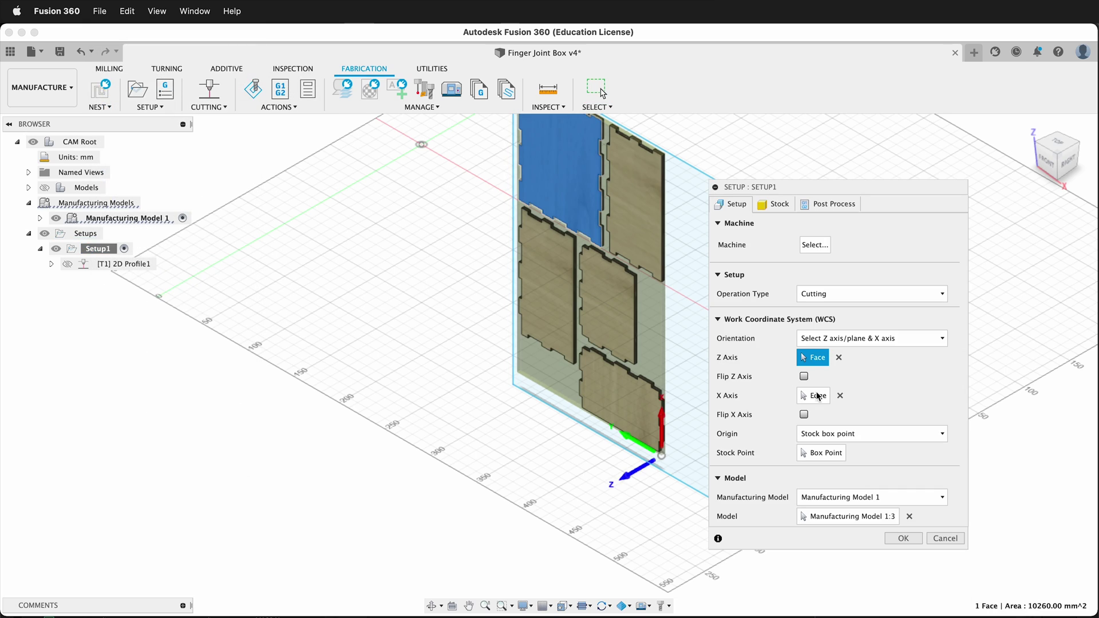
left_click(871, 338)
left_click(861, 349)
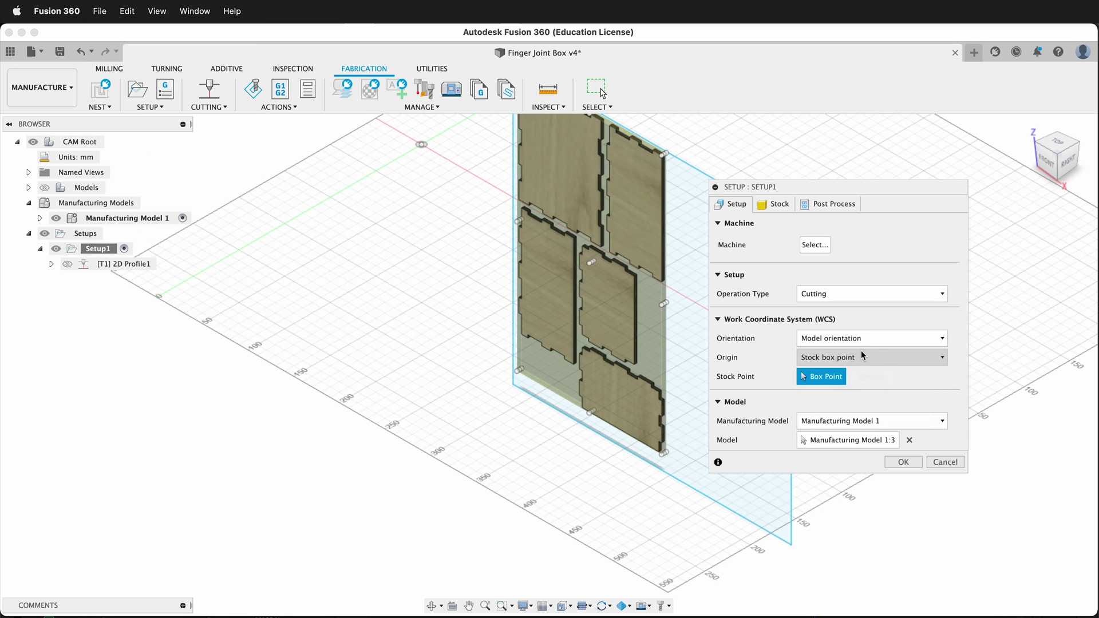
left_click(903, 463)
left_click(140, 266)
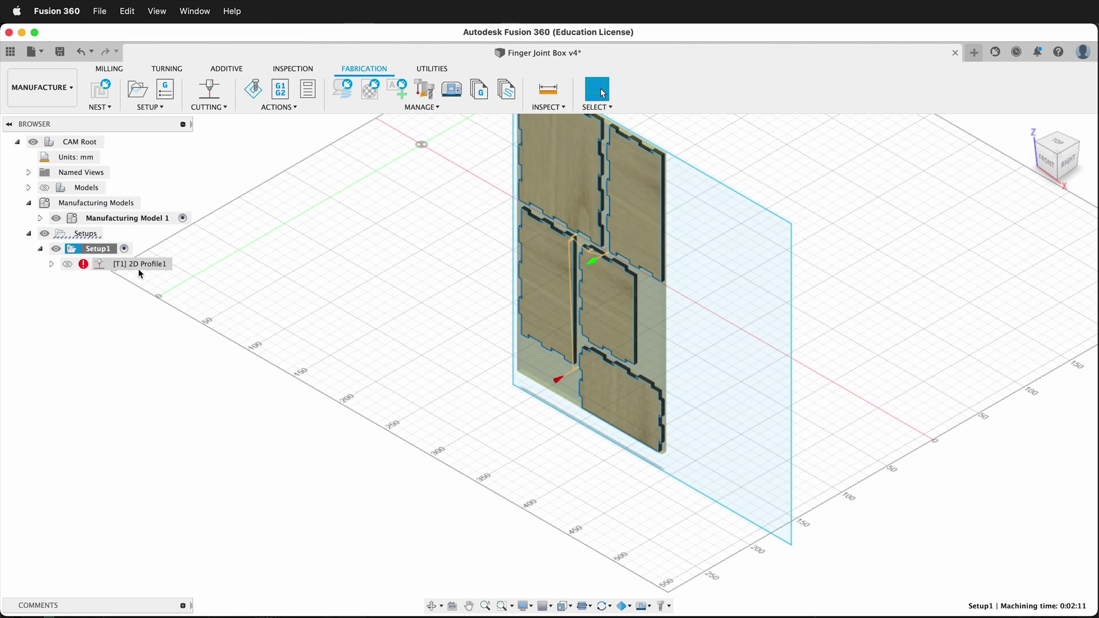
- Reopen 2D Profile1 for editing at its contour geometry settings
right_click(140, 267)
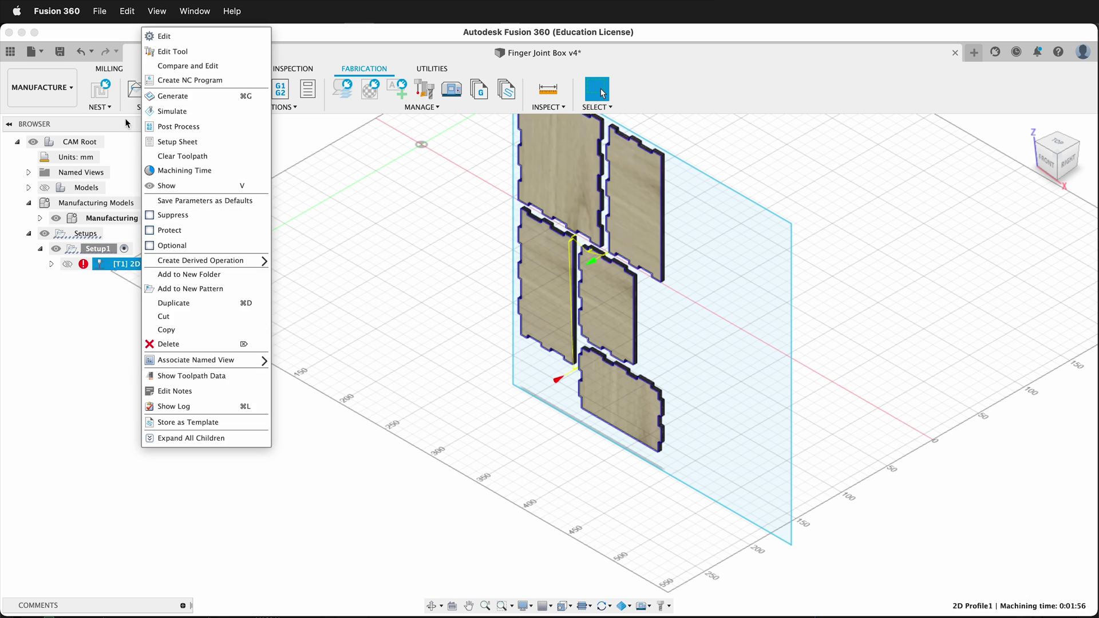
left_click(158, 36)
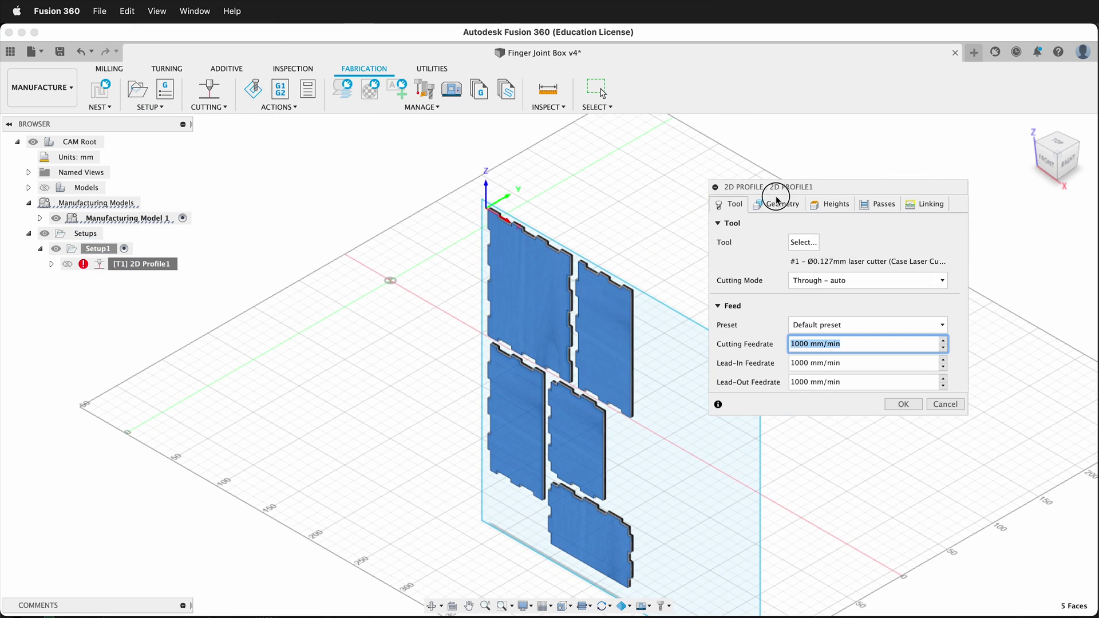
left_click(777, 205)
scroll(562, 531, "down", 5)
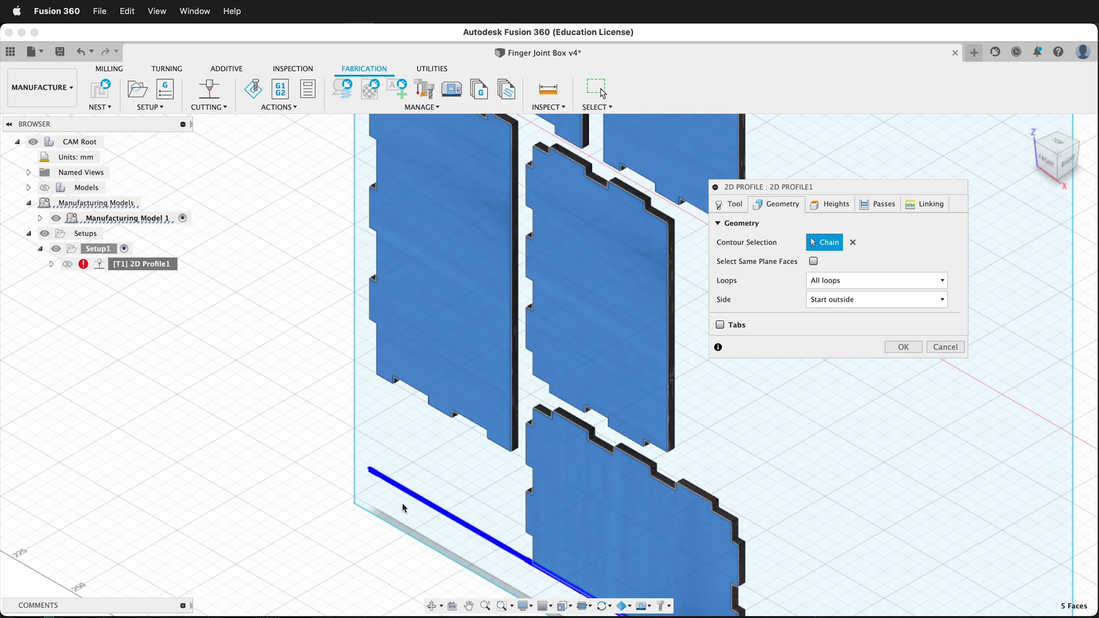
scroll(402, 570, "up", 5)
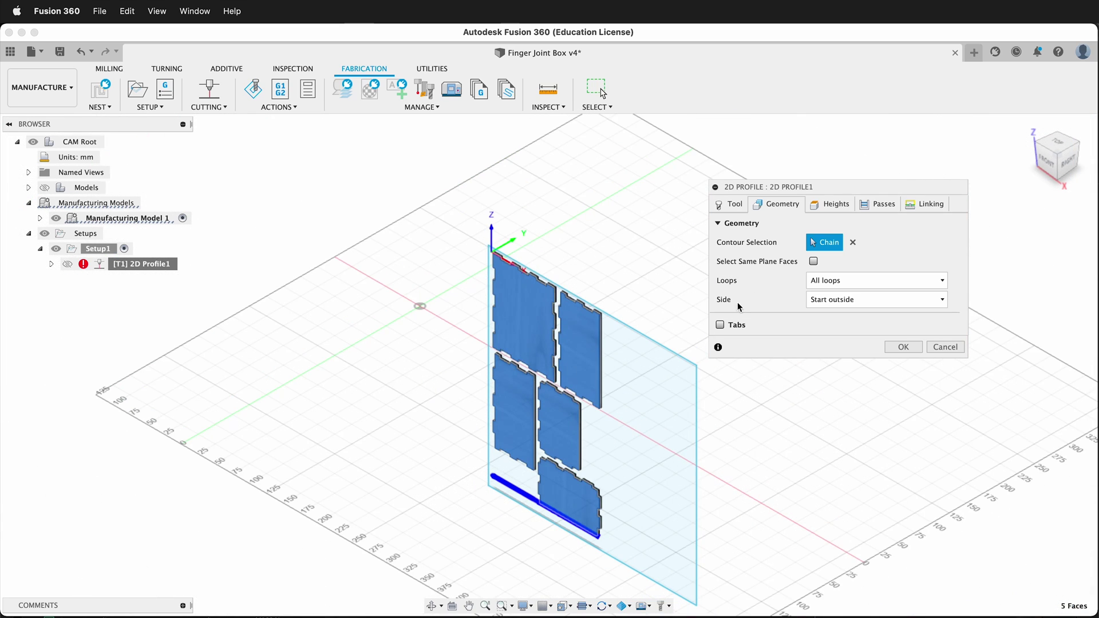
- Replace the five face contours with two chains along the top panel's notched edge
left_click(852, 243)
scroll(496, 253, "up", 3)
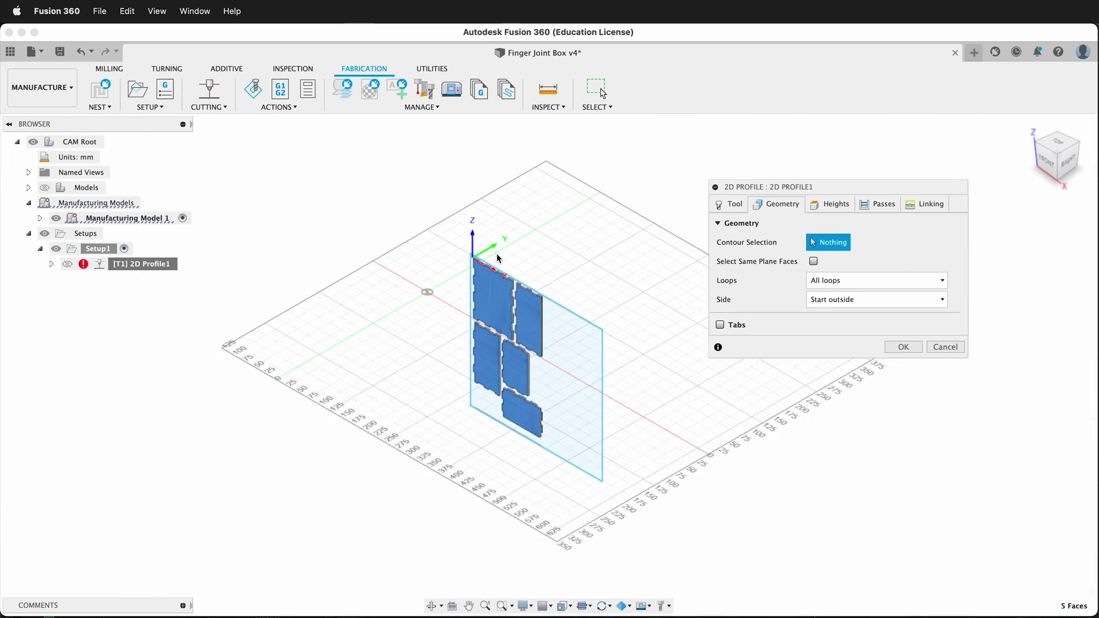
scroll(470, 264, "down", 5)
scroll(469, 264, "down", 5)
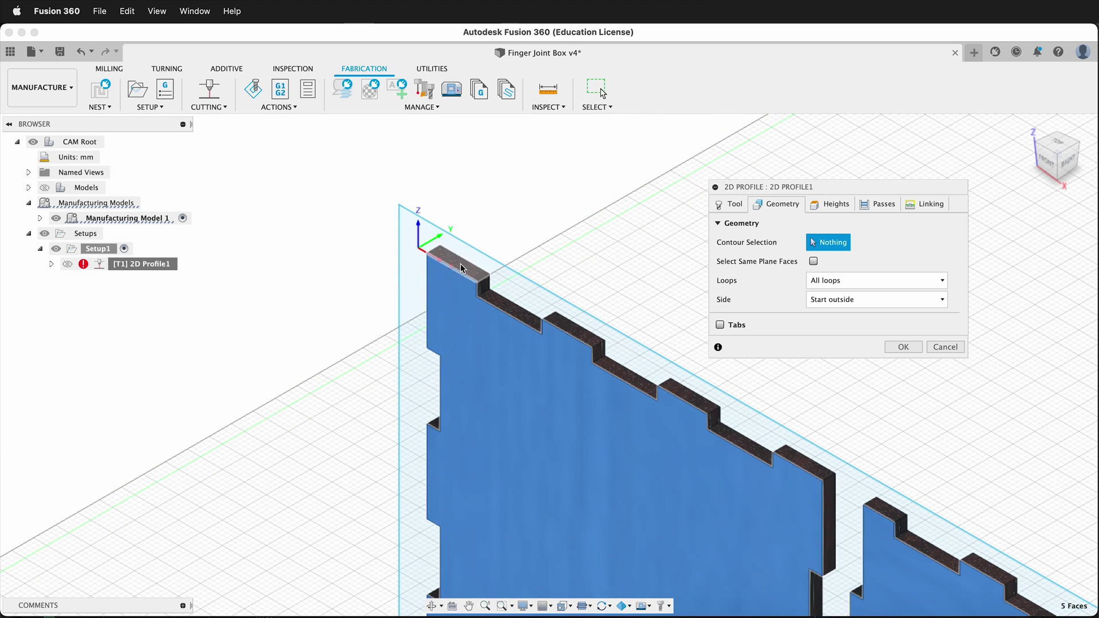
left_click(463, 268)
left_click(590, 342)
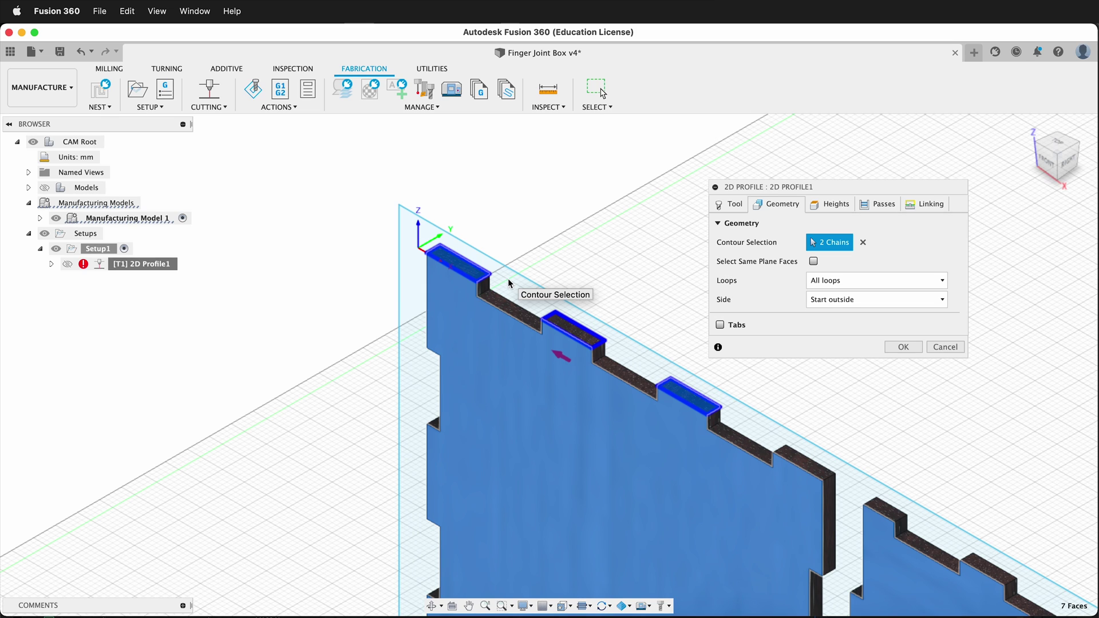
middle_click_drag(509, 283, 663, 233)
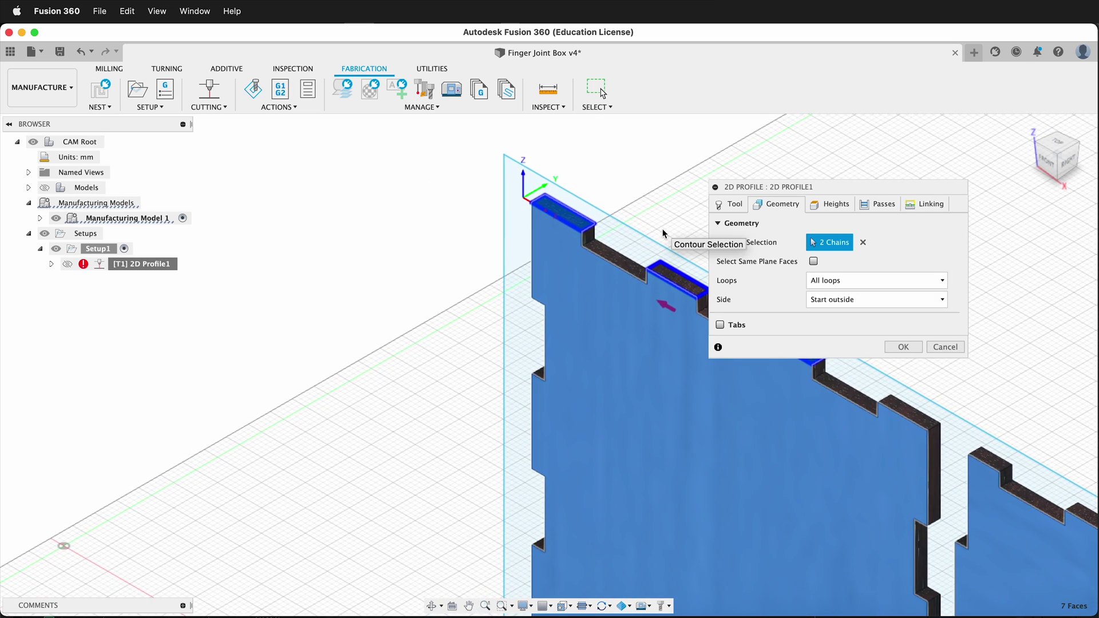